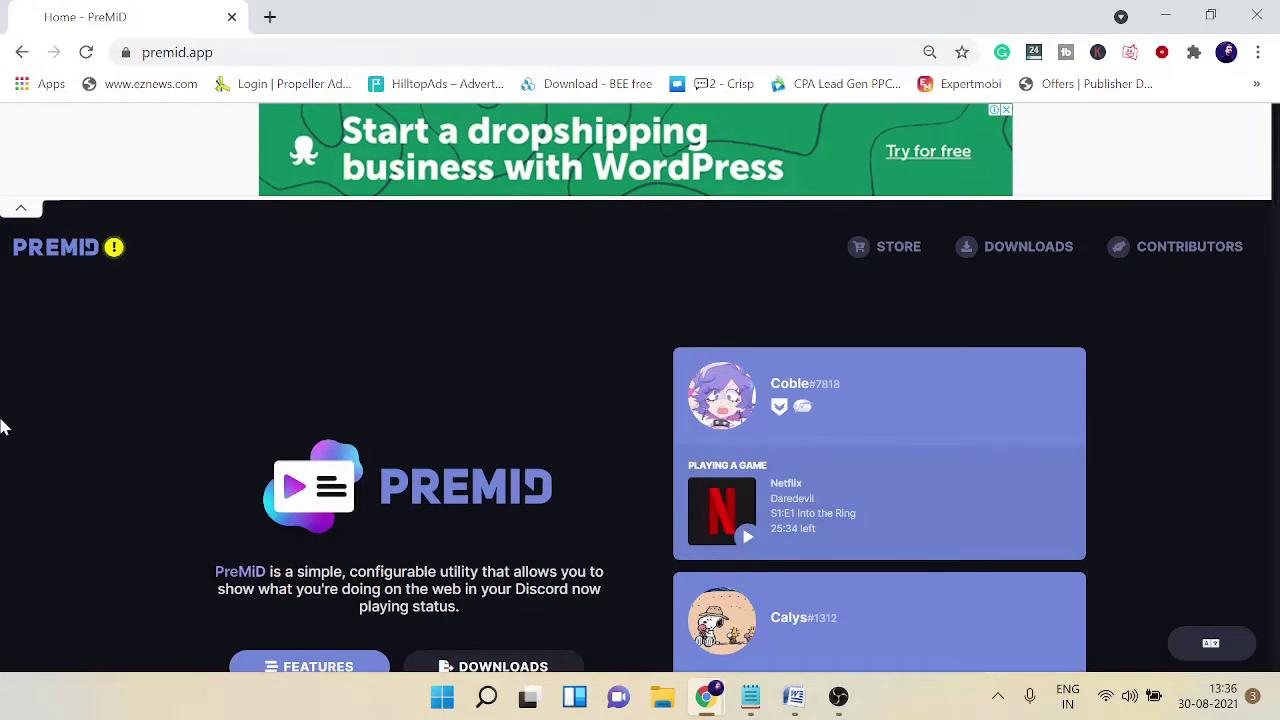
Step: On the premid.app downloads page, start downloading the Windows application installer (version 2.2.0)
click(200, 52)
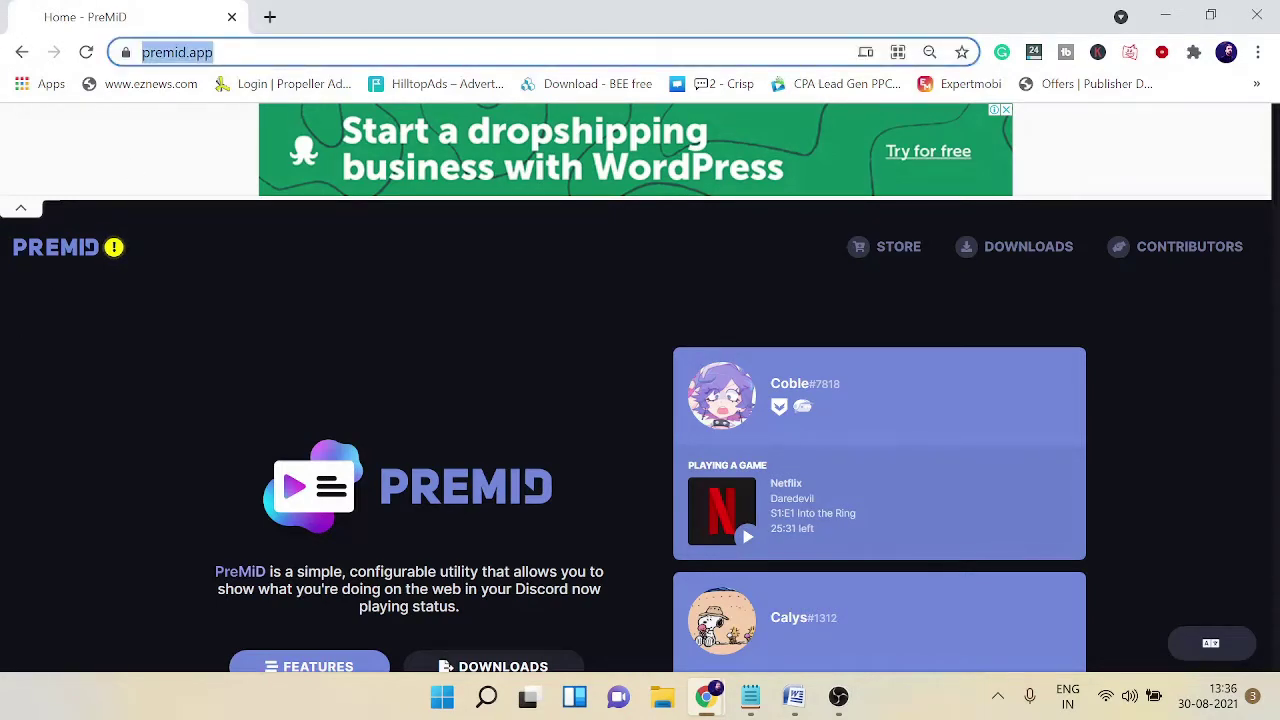
click(258, 52)
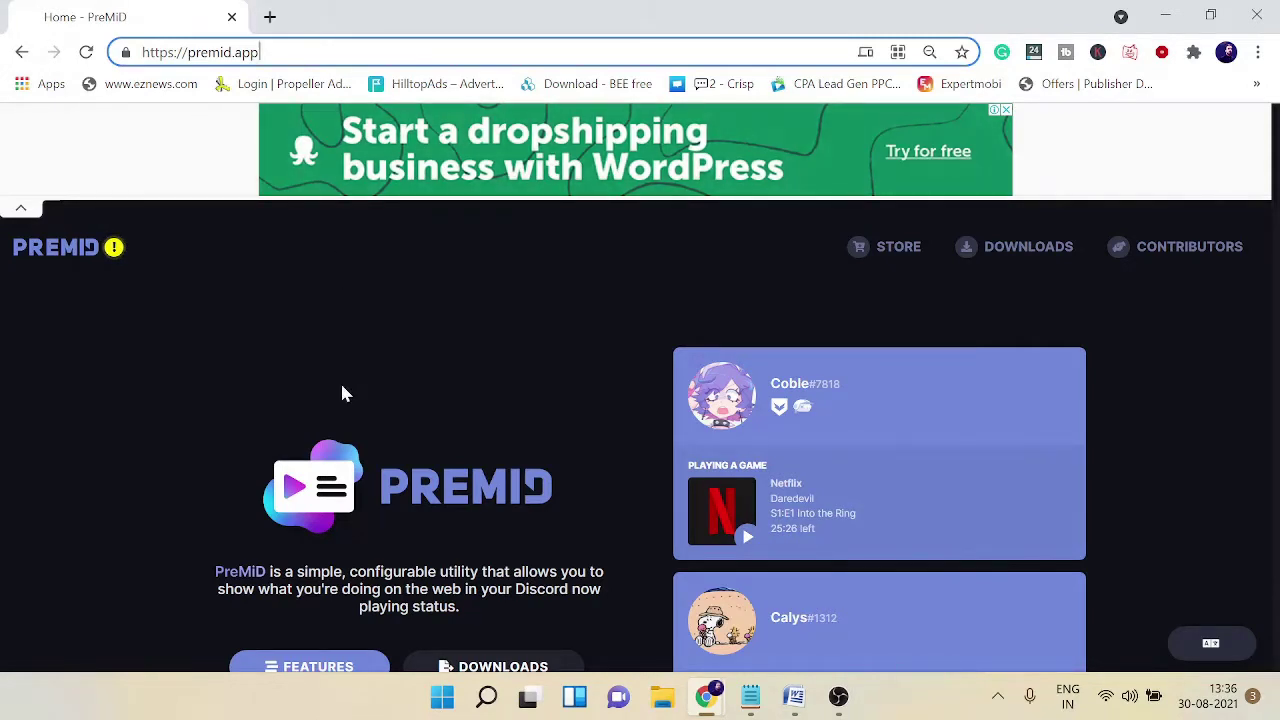
scroll(350, 400, down, 3)
click(498, 372)
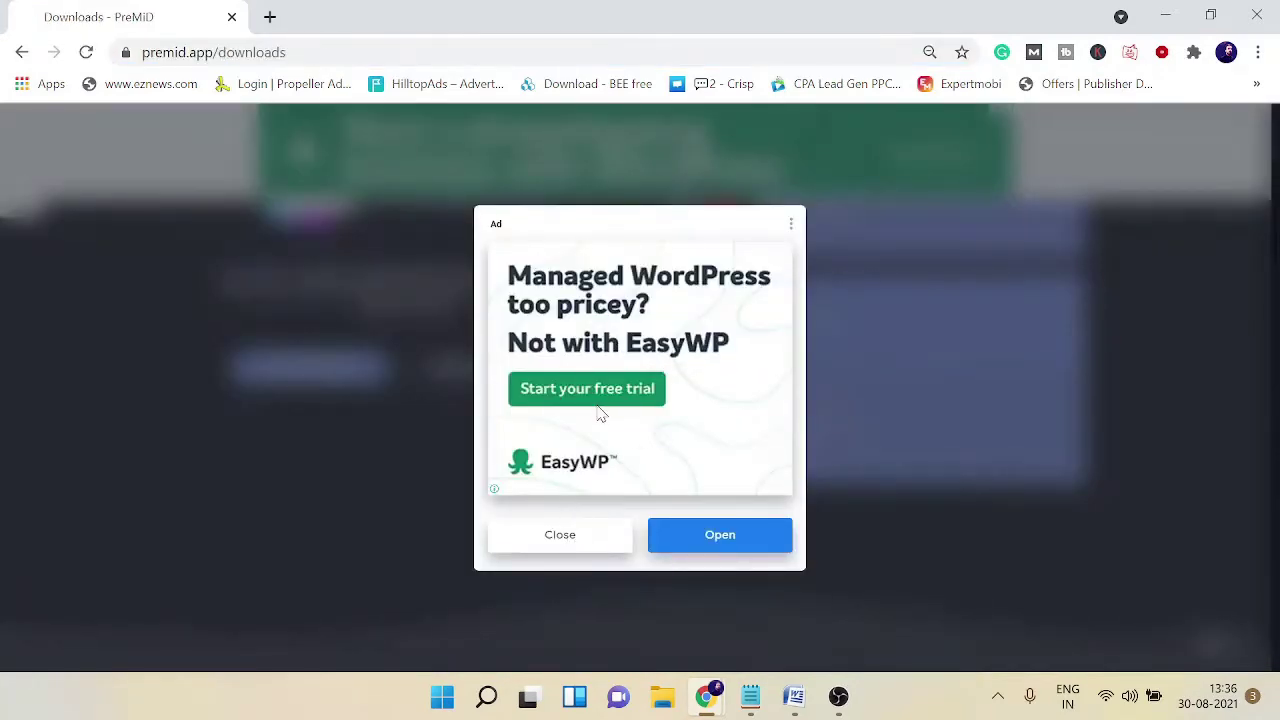
scroll(760, 450, down, 3)
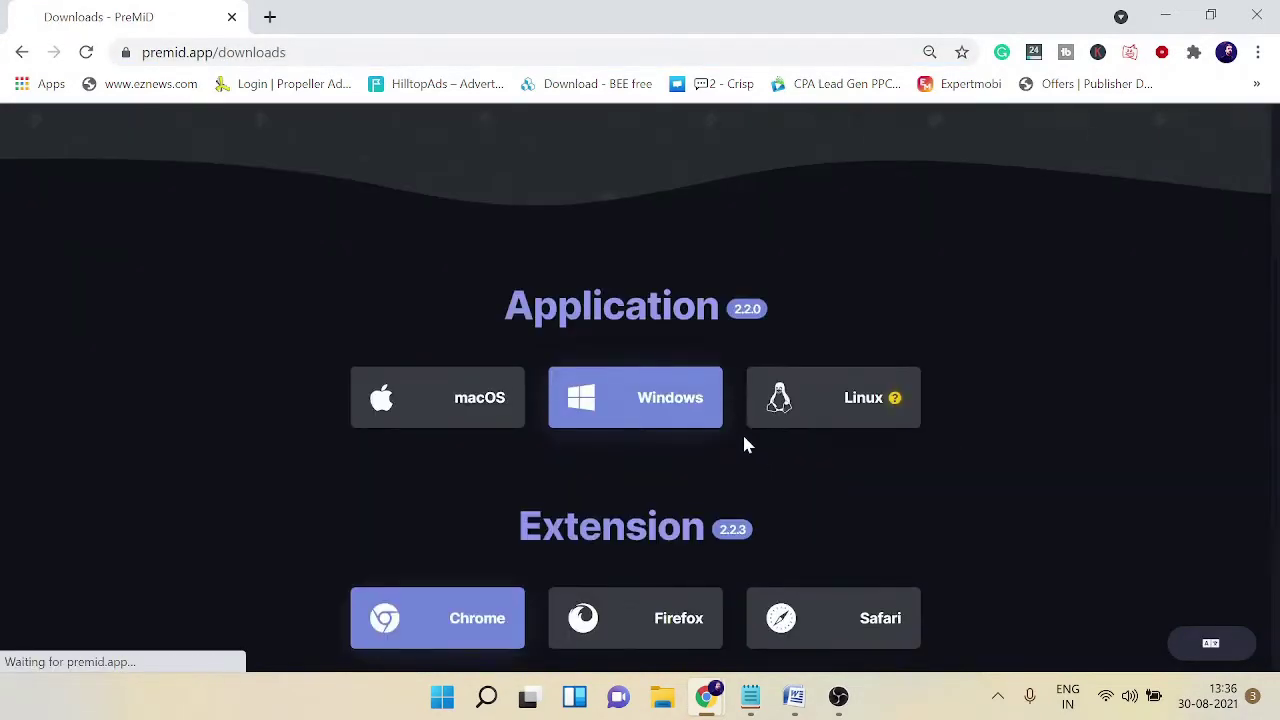
scroll(744, 445, down, 1)
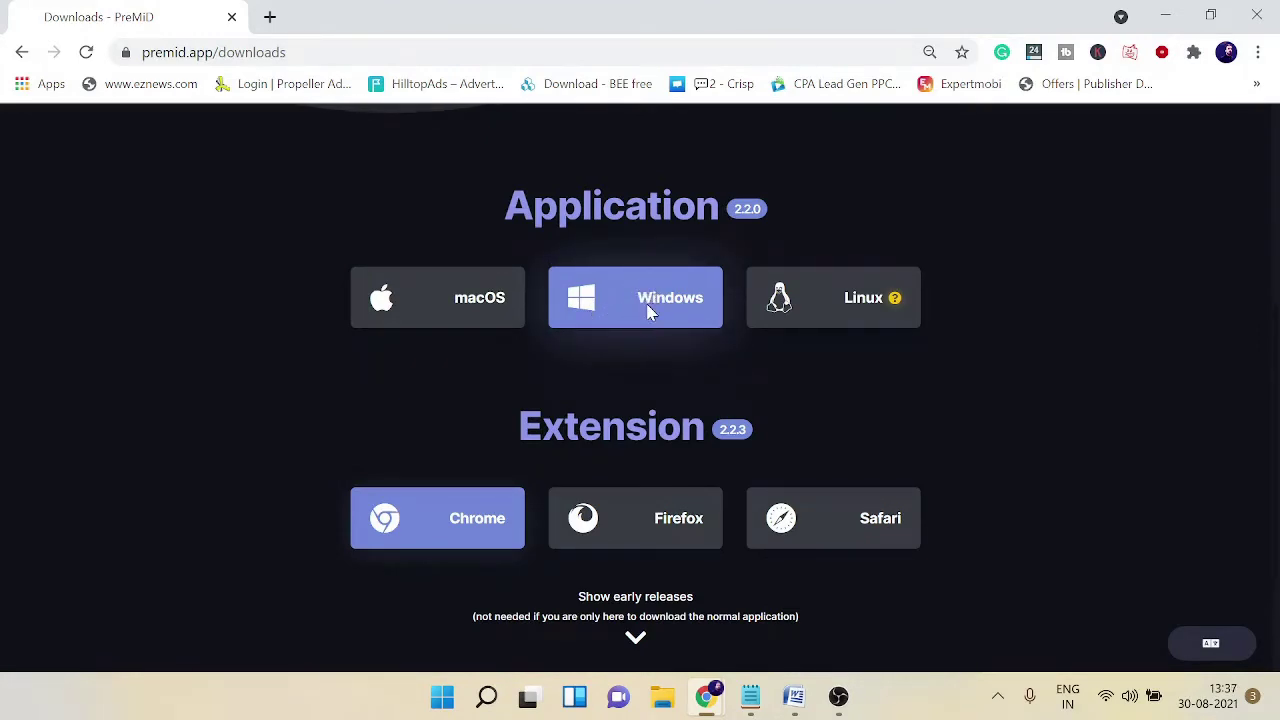
click(648, 313)
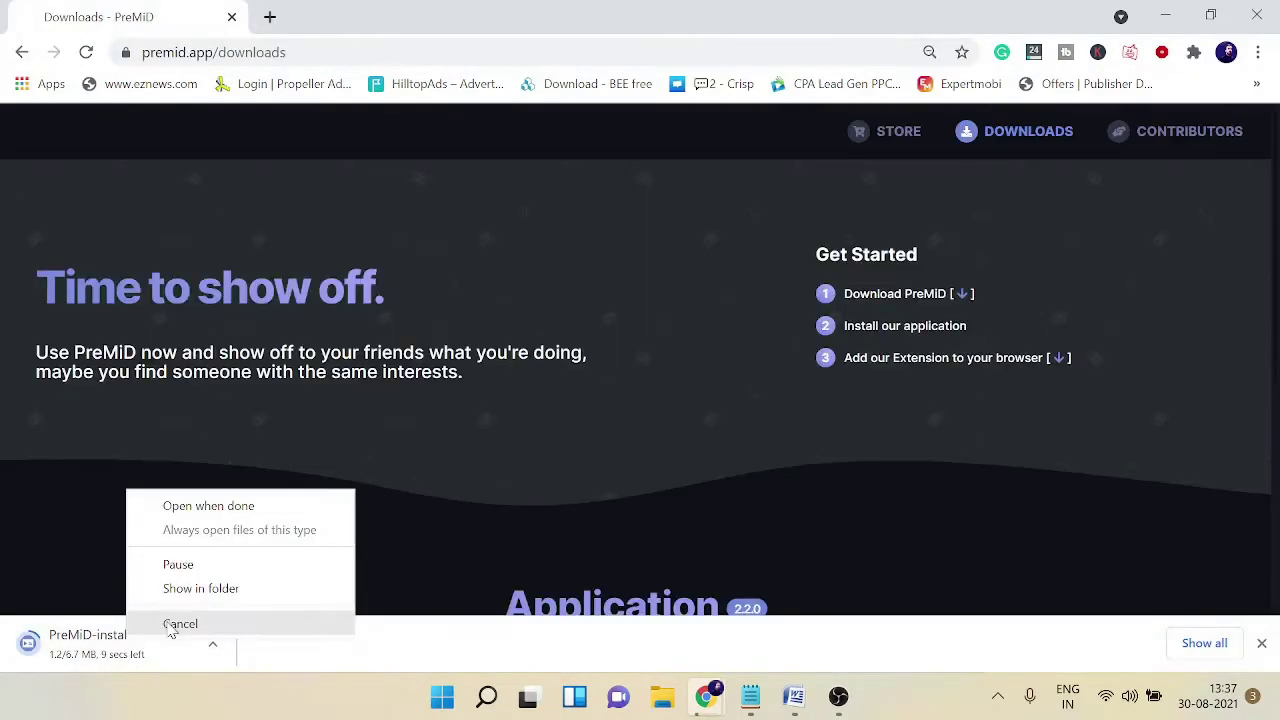
Step: Cancel the PreMiD-installer.exe download and bring the Extension download options into view
click(172, 624)
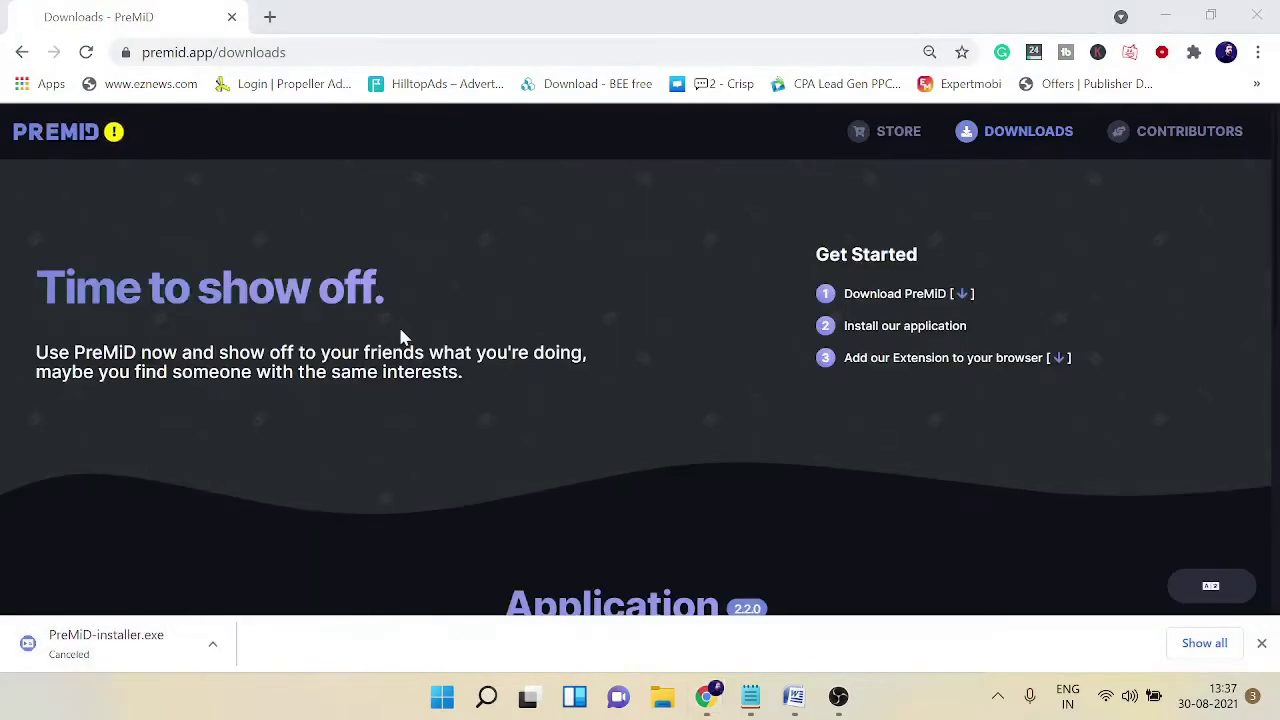
scroll(445, 306, down, 2)
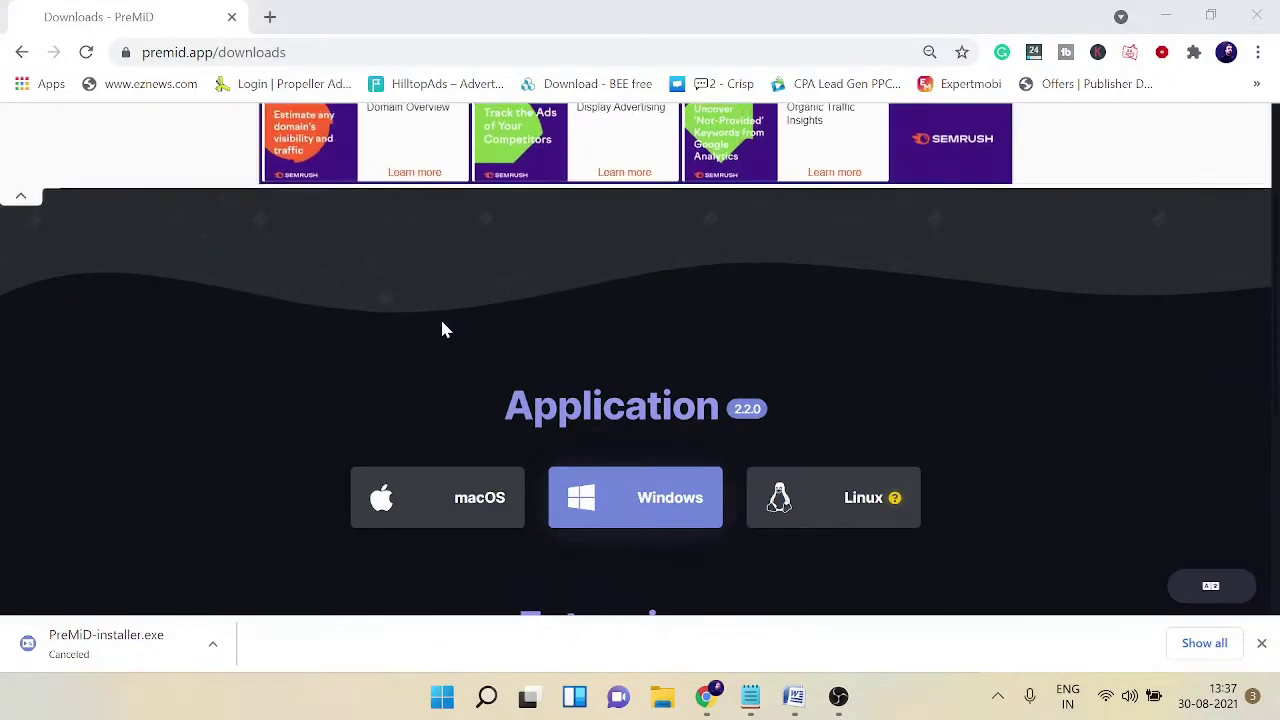
scroll(440, 326, down, 2)
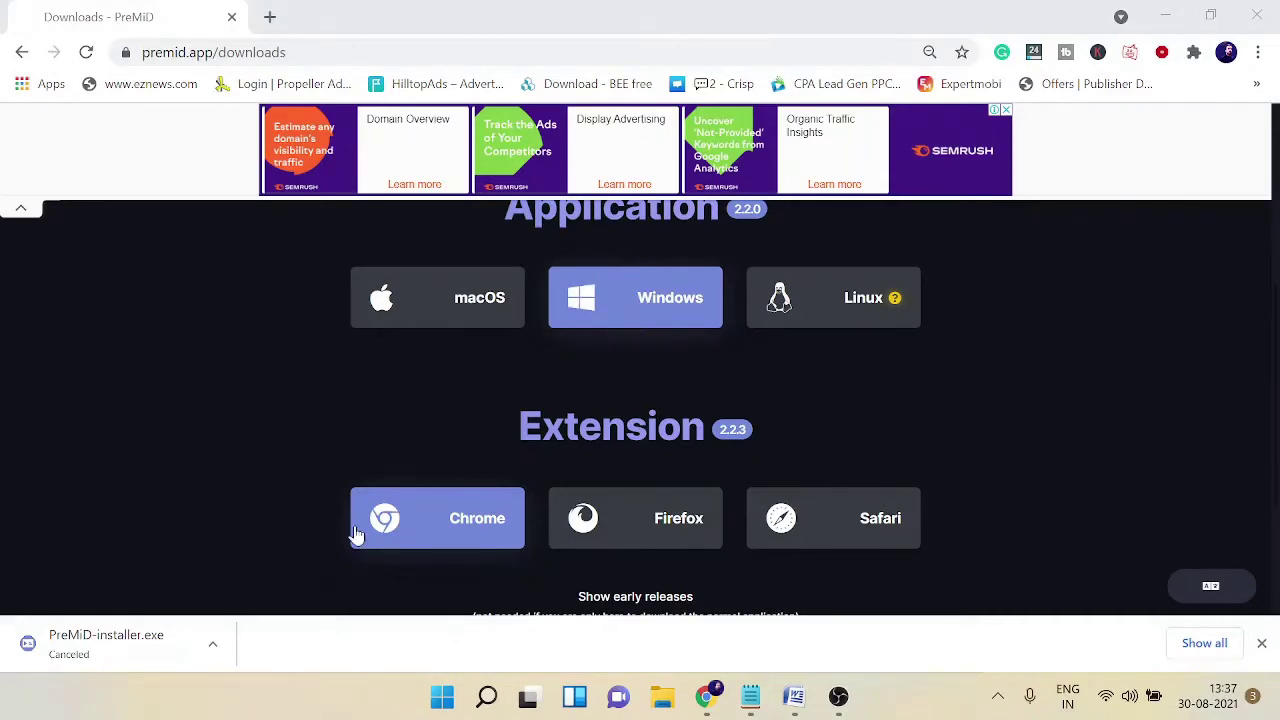
scroll(634, 457, down, 2)
scroll(640, 294, up, 2)
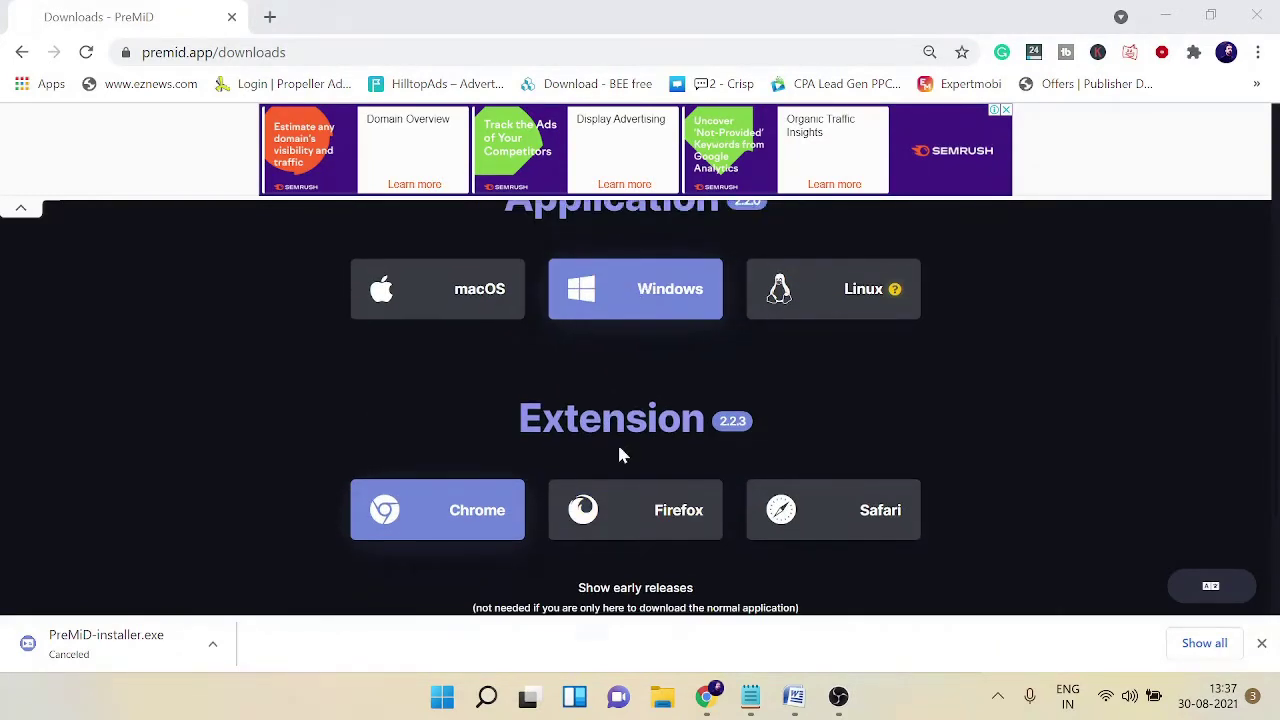
scroll(617, 442, down, 1)
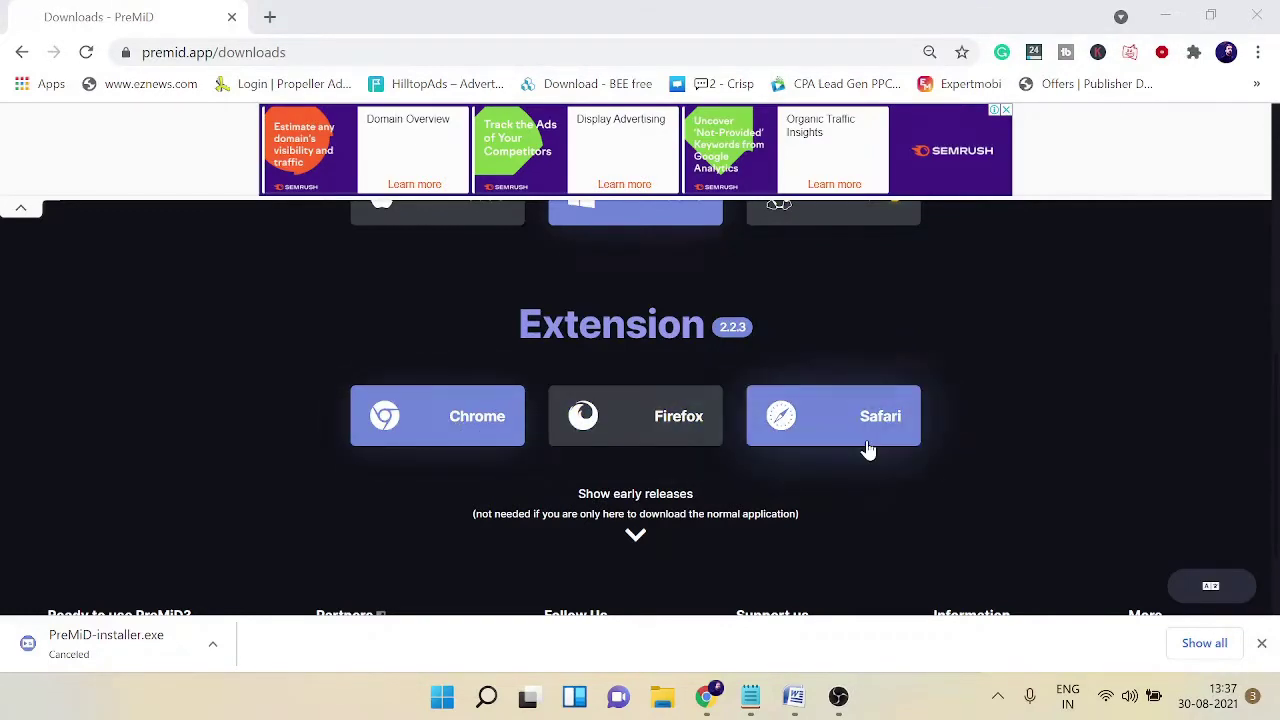
Step: Add the PreMiD extension (version 2.2.3) to Chrome through the Chrome Web Store
click(469, 429)
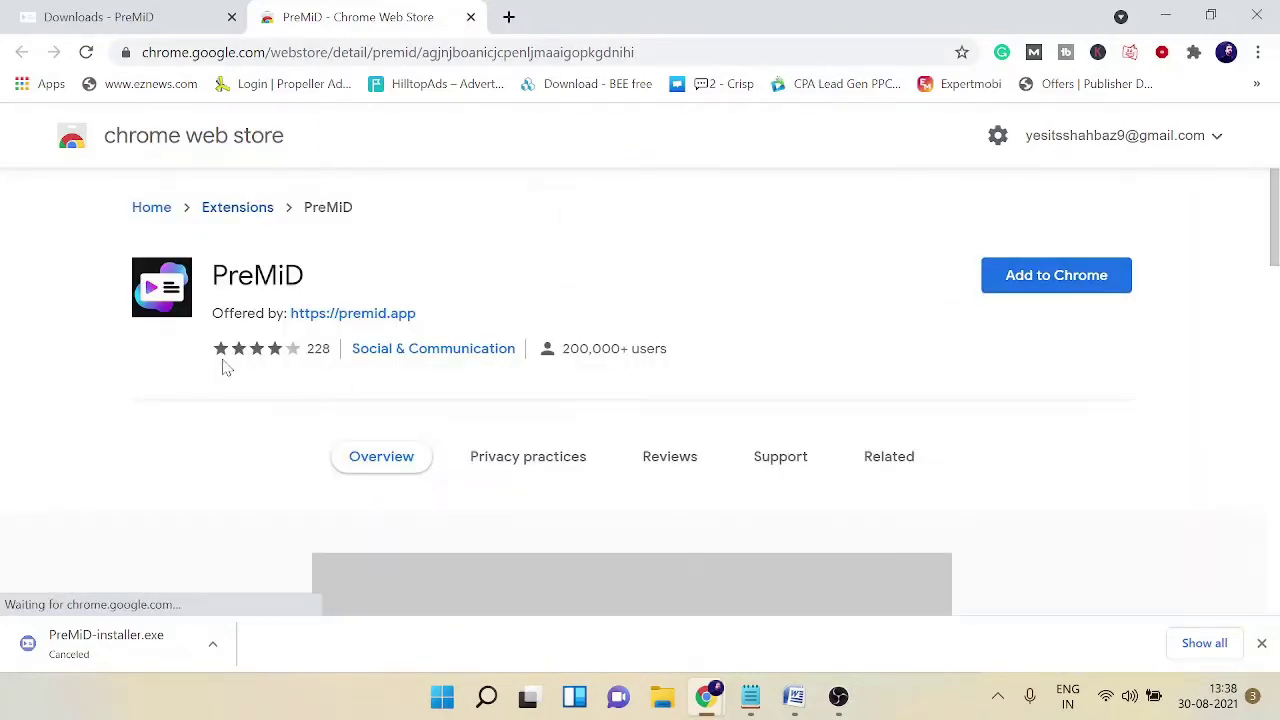
click(1043, 286)
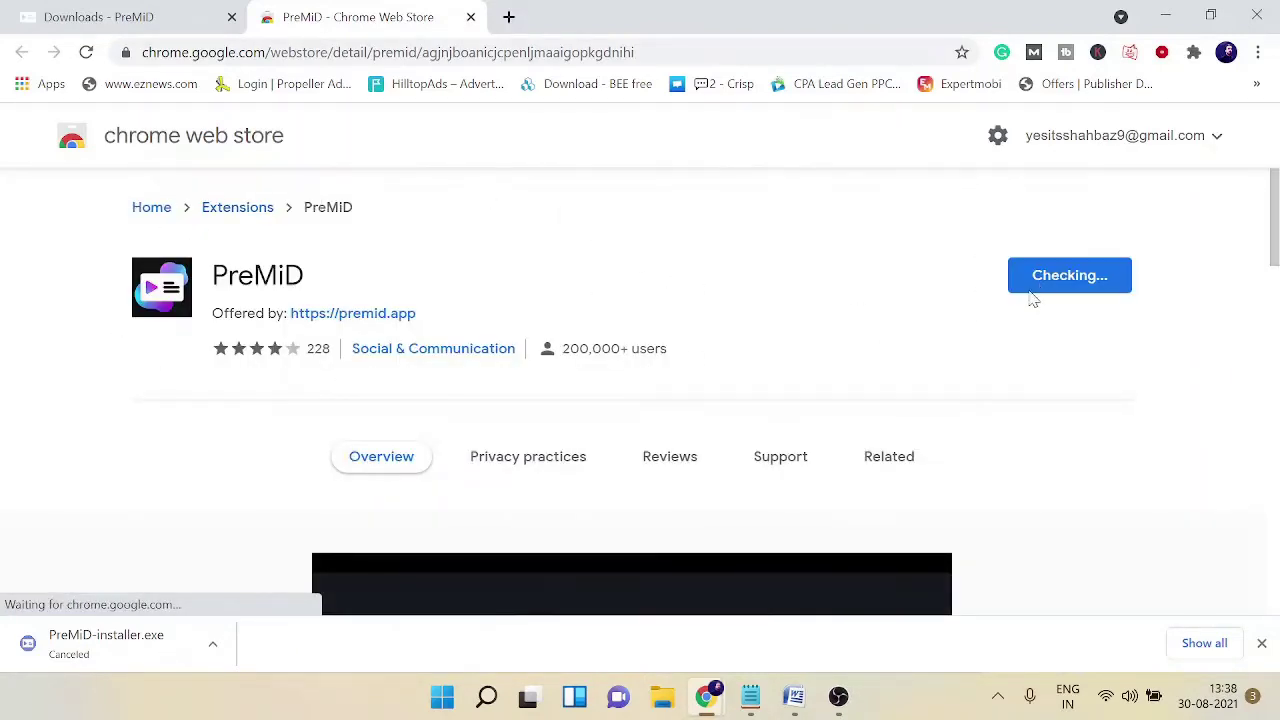
click(672, 231)
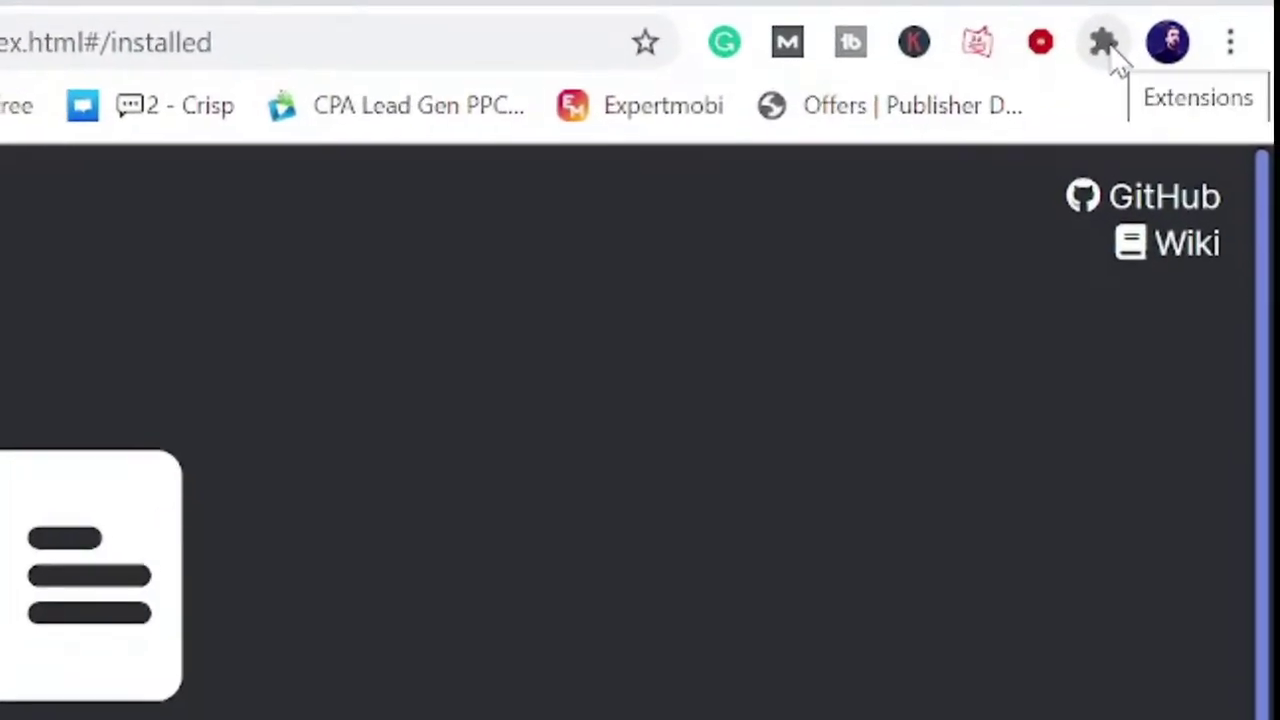
Step: Pin the PreMiD extension to the Chrome toolbar from the Extensions menu
click(1108, 48)
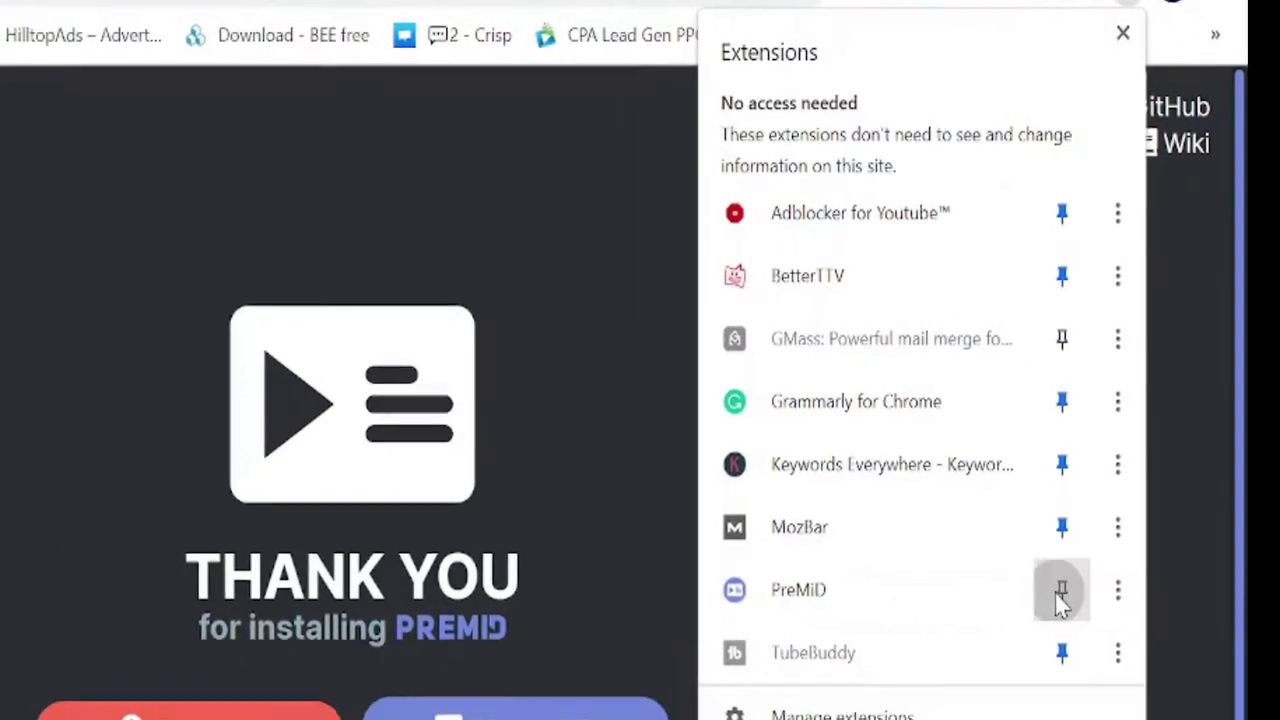
click(1062, 597)
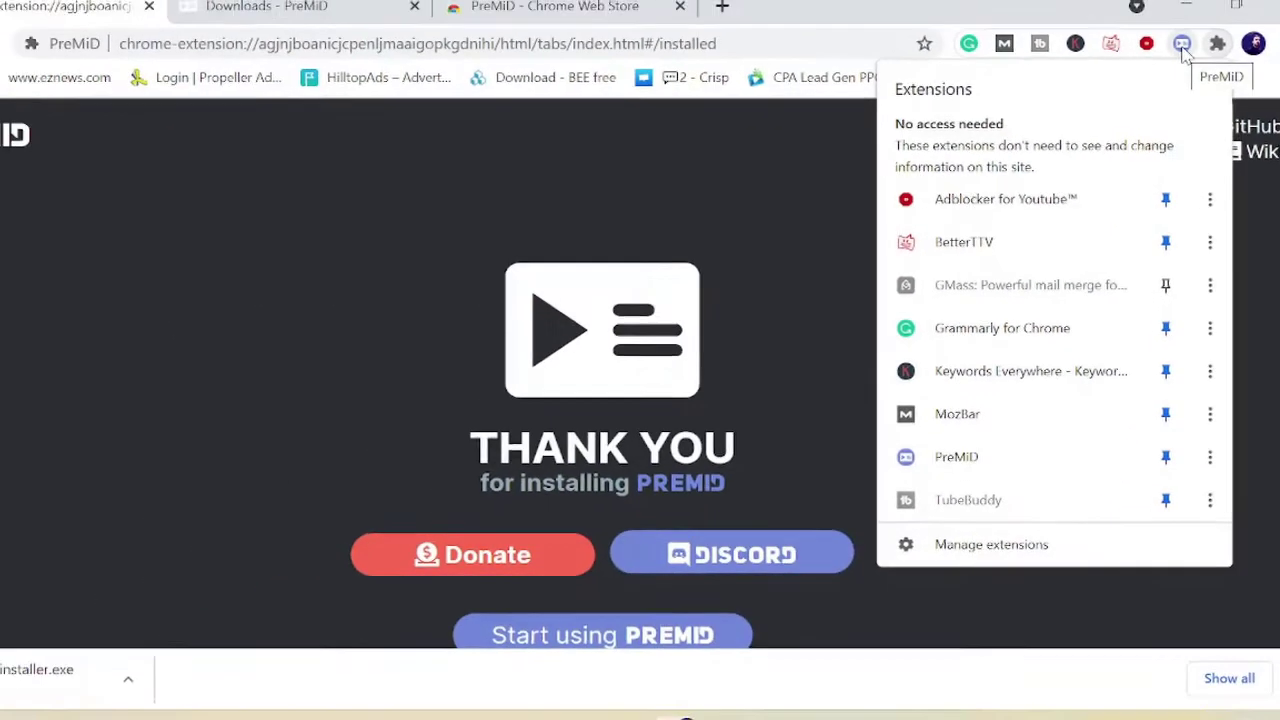
click(700, 565)
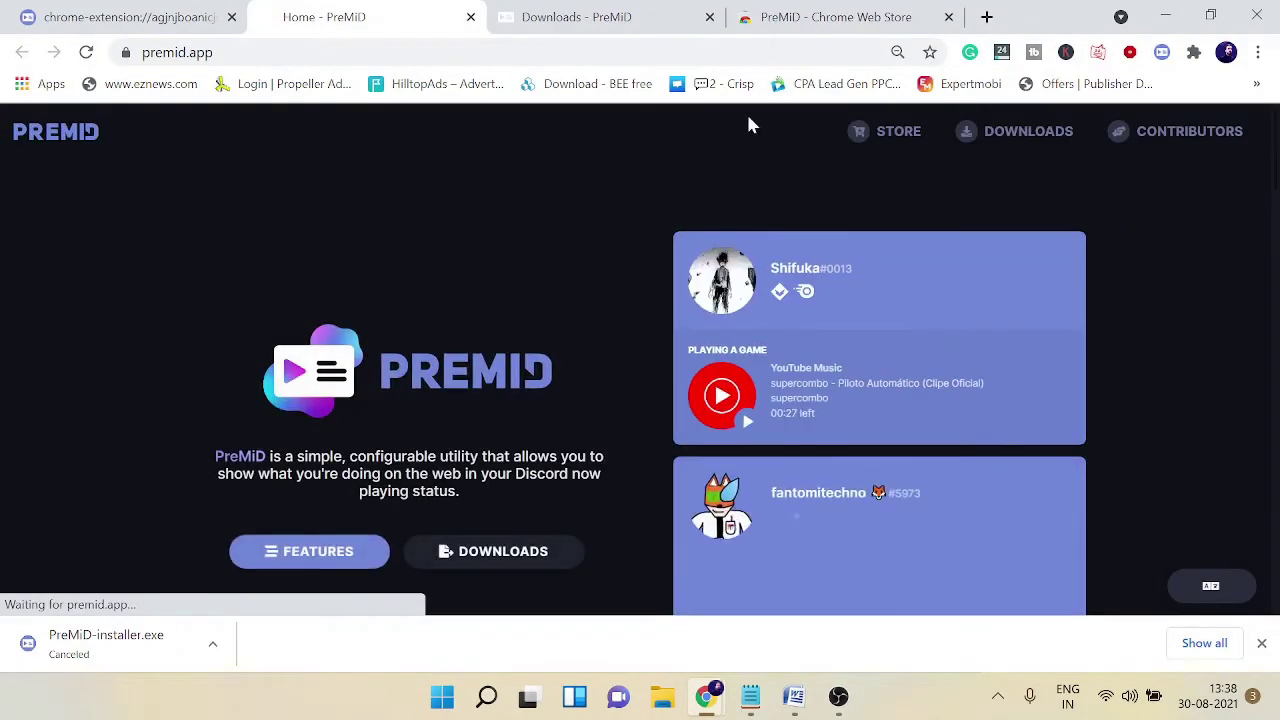
Step: Add the Custom Status presence from the PreMiD store's Custom Status page
click(903, 135)
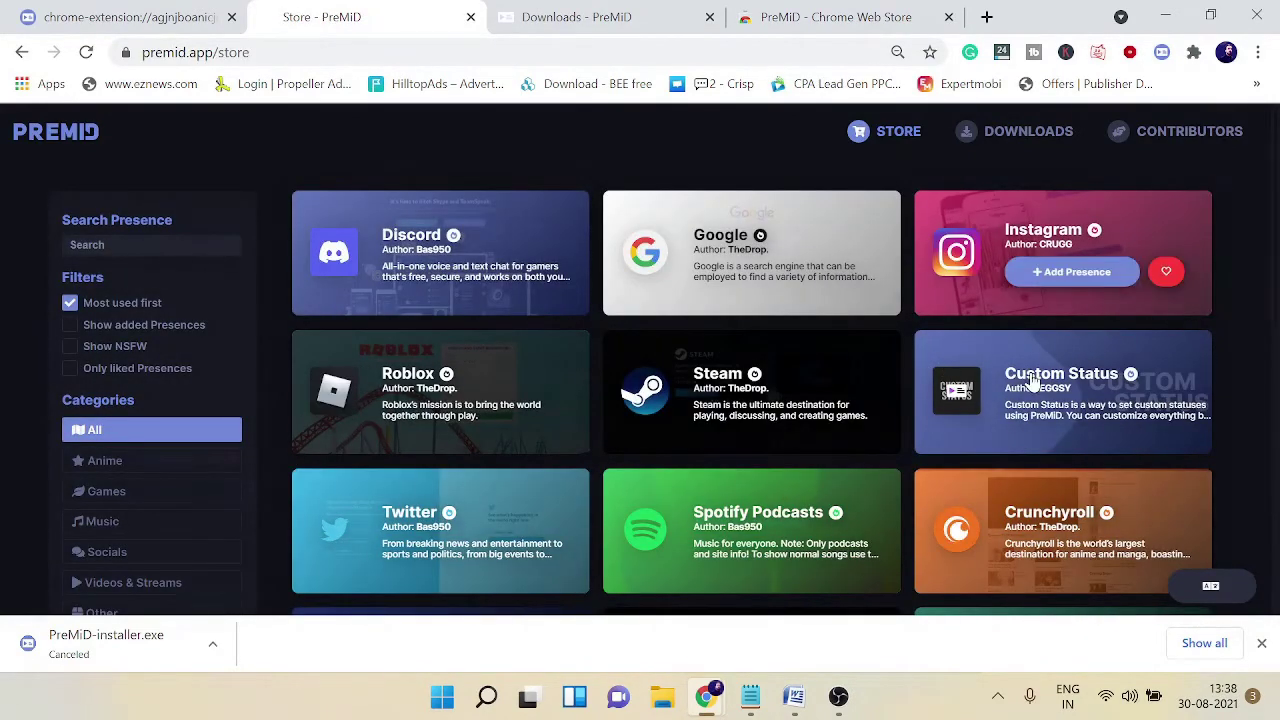
mouse_move(1032, 382)
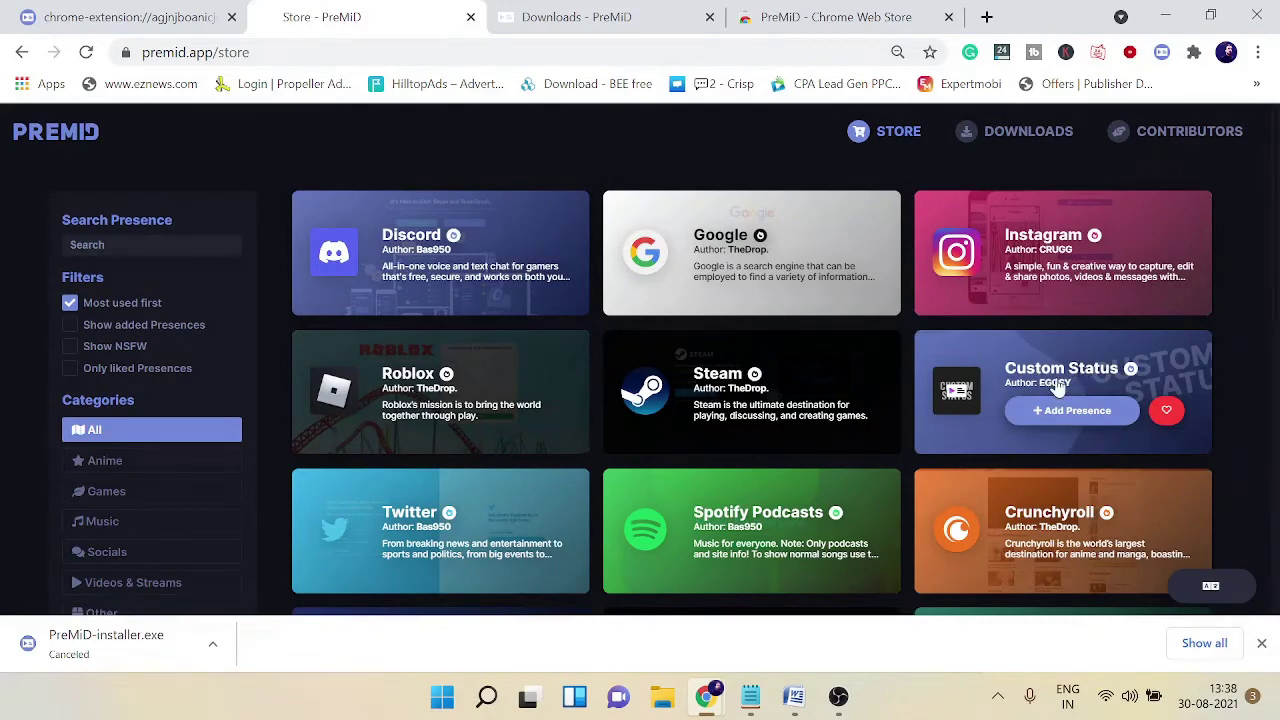
click(1057, 372)
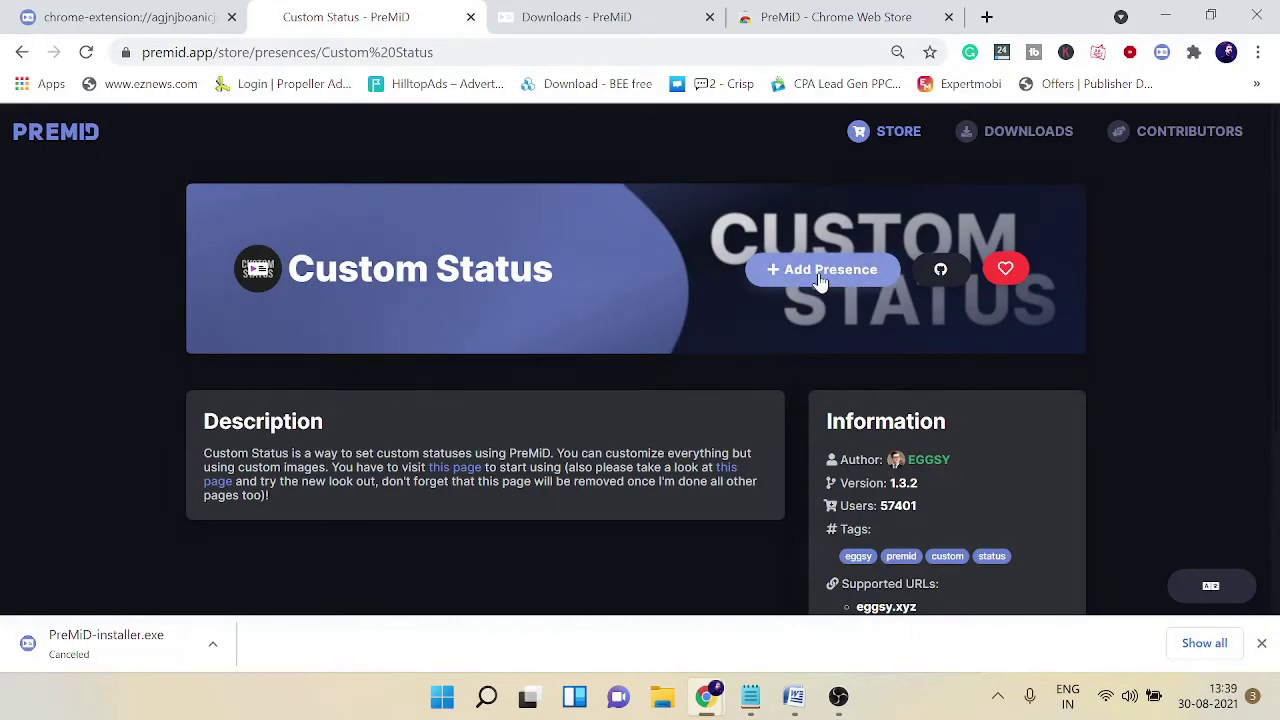
click(818, 276)
scroll(546, 337, down, 2)
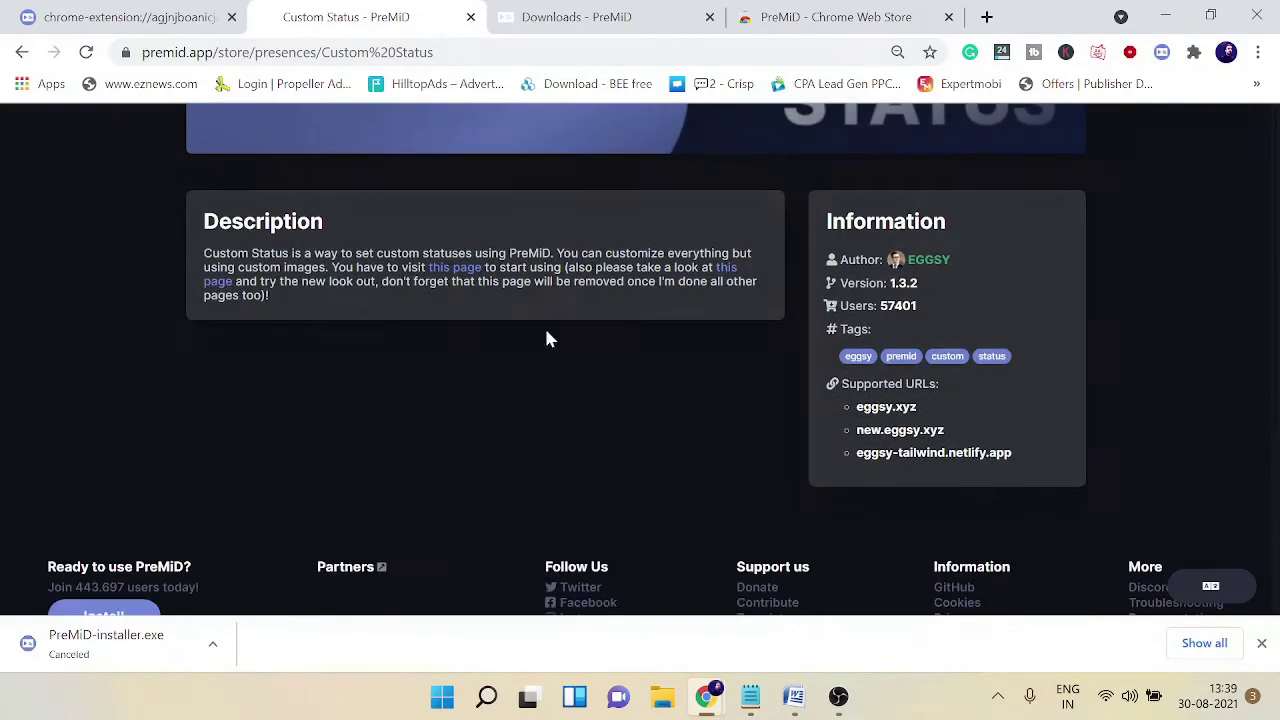
scroll(470, 370, up, 2)
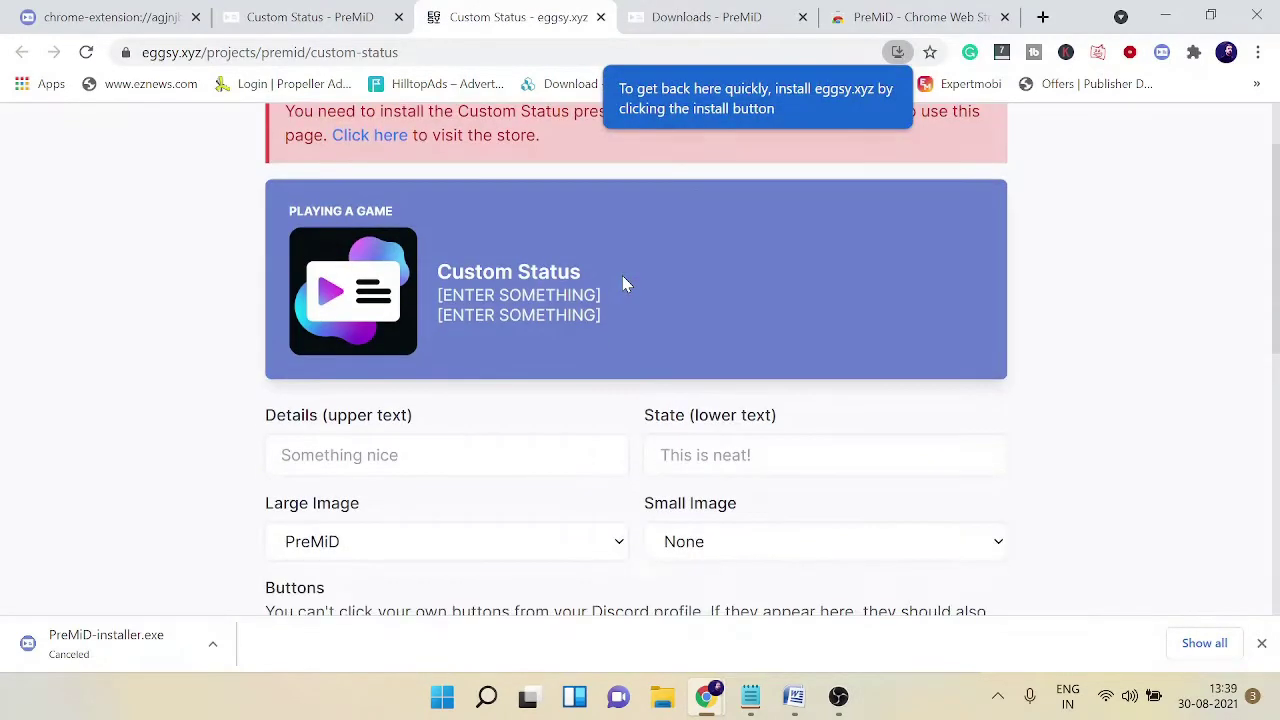
Step: Enter 'Be Nice' and 'Whats up' as the two custom status text lines
scroll(622, 283, up, 1)
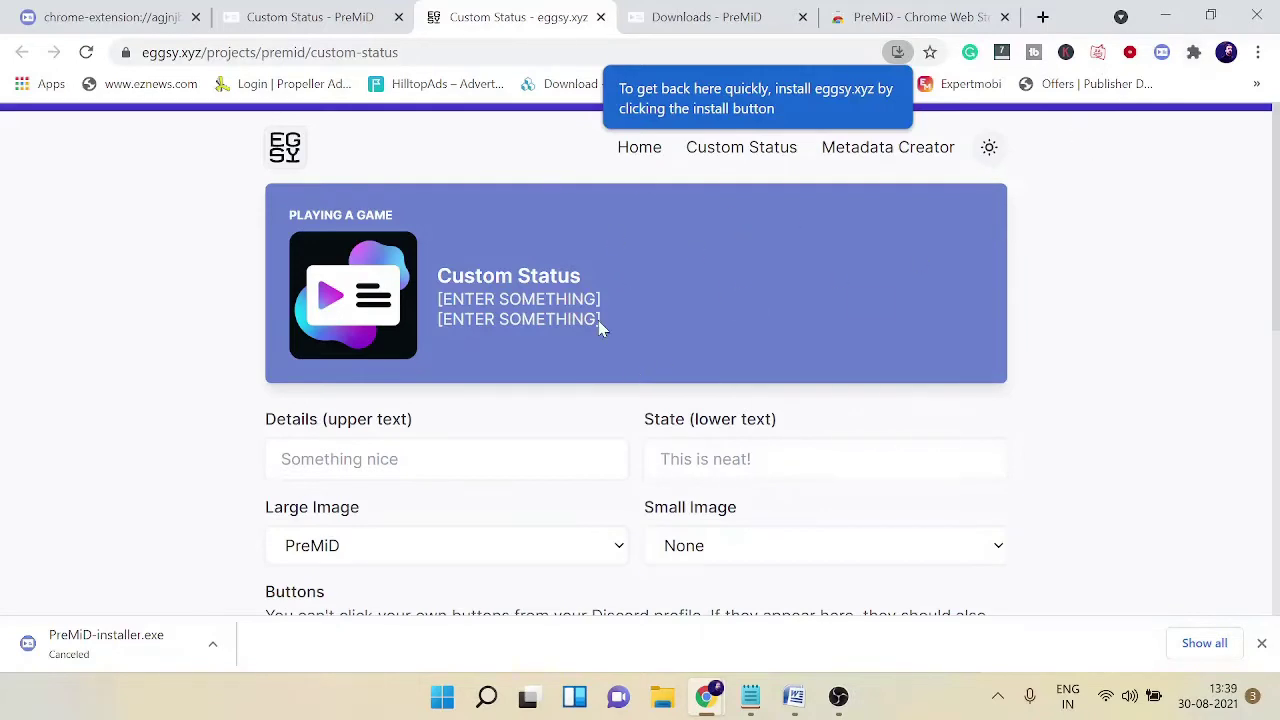
click(1163, 58)
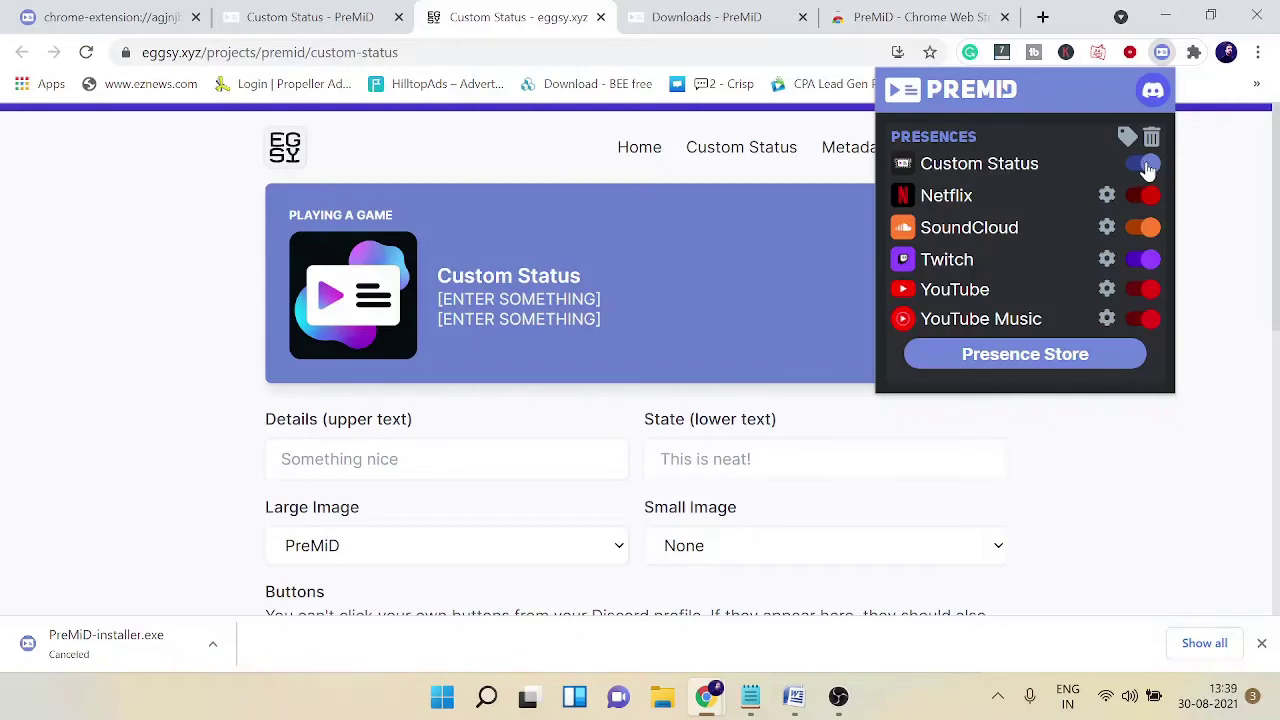
click(120, 432)
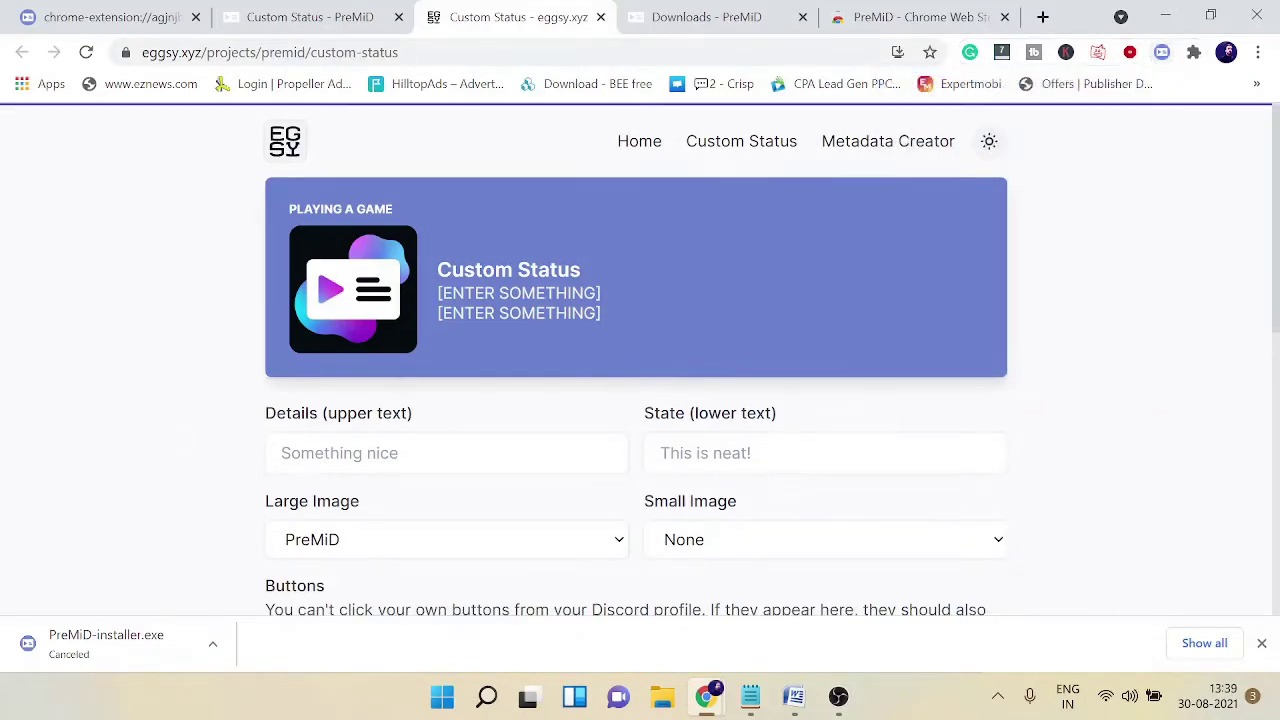
scroll(326, 388, down, 1)
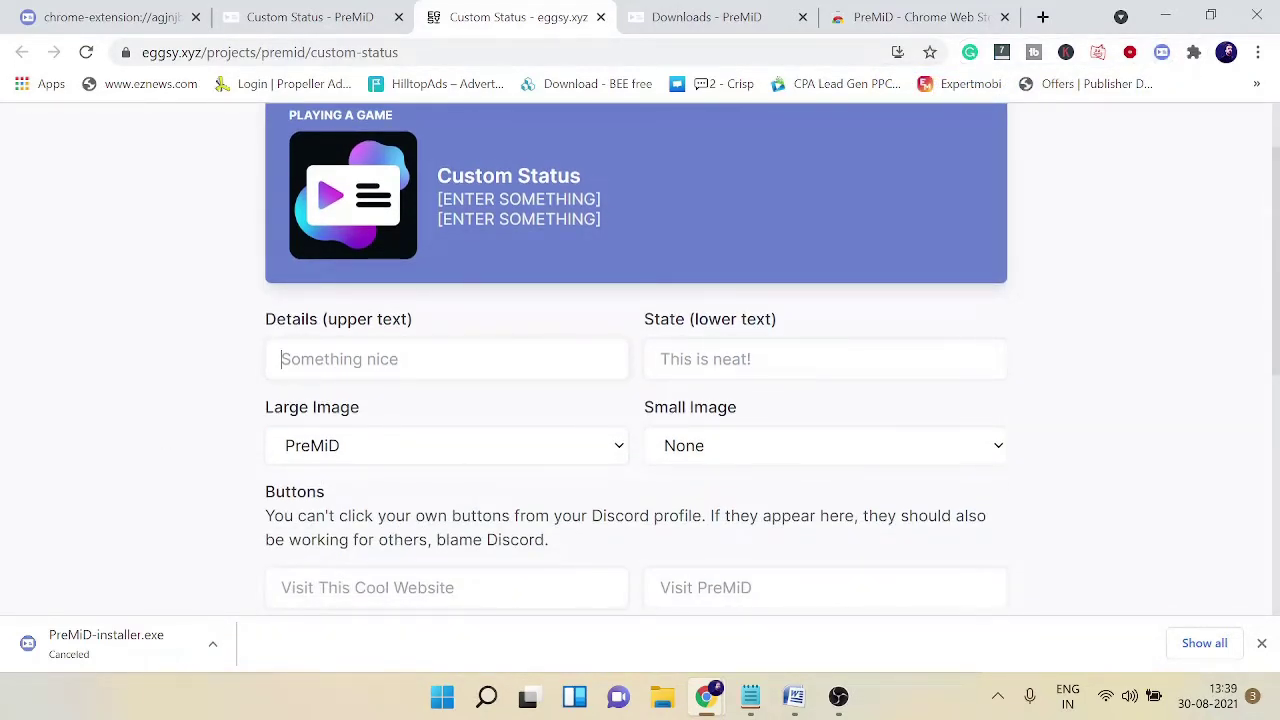
text(Be Nice)
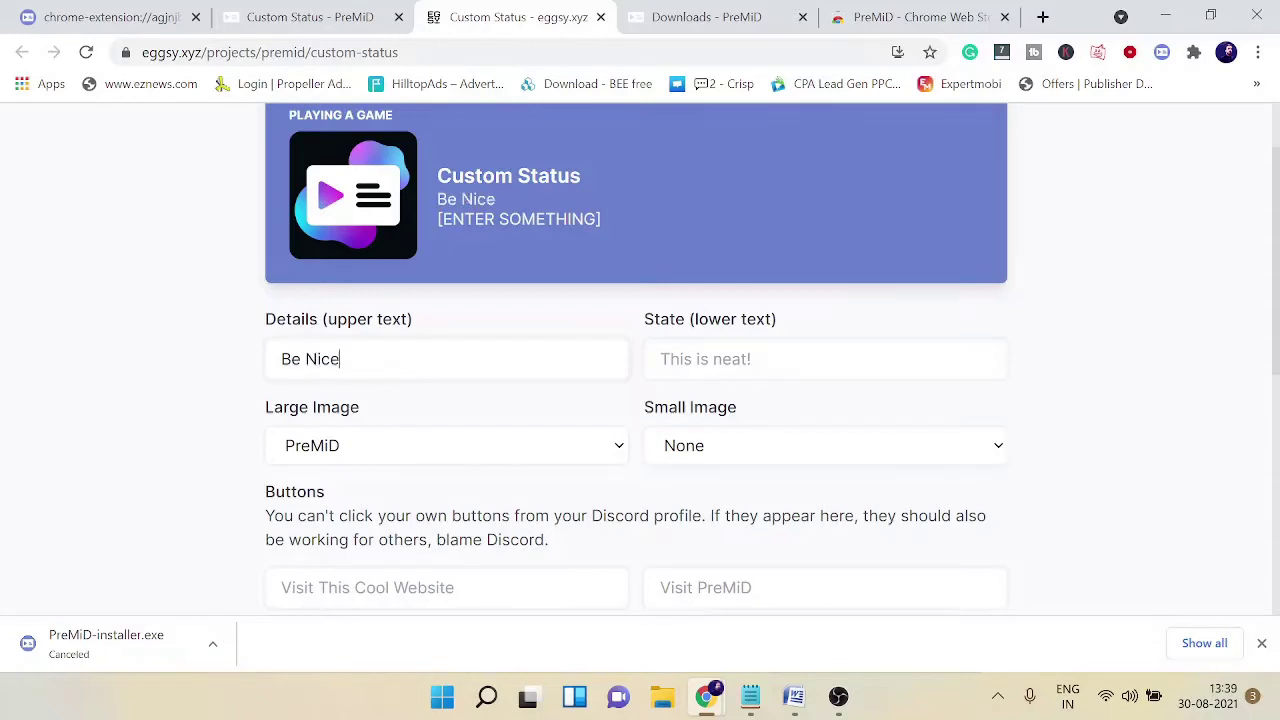
text(What)
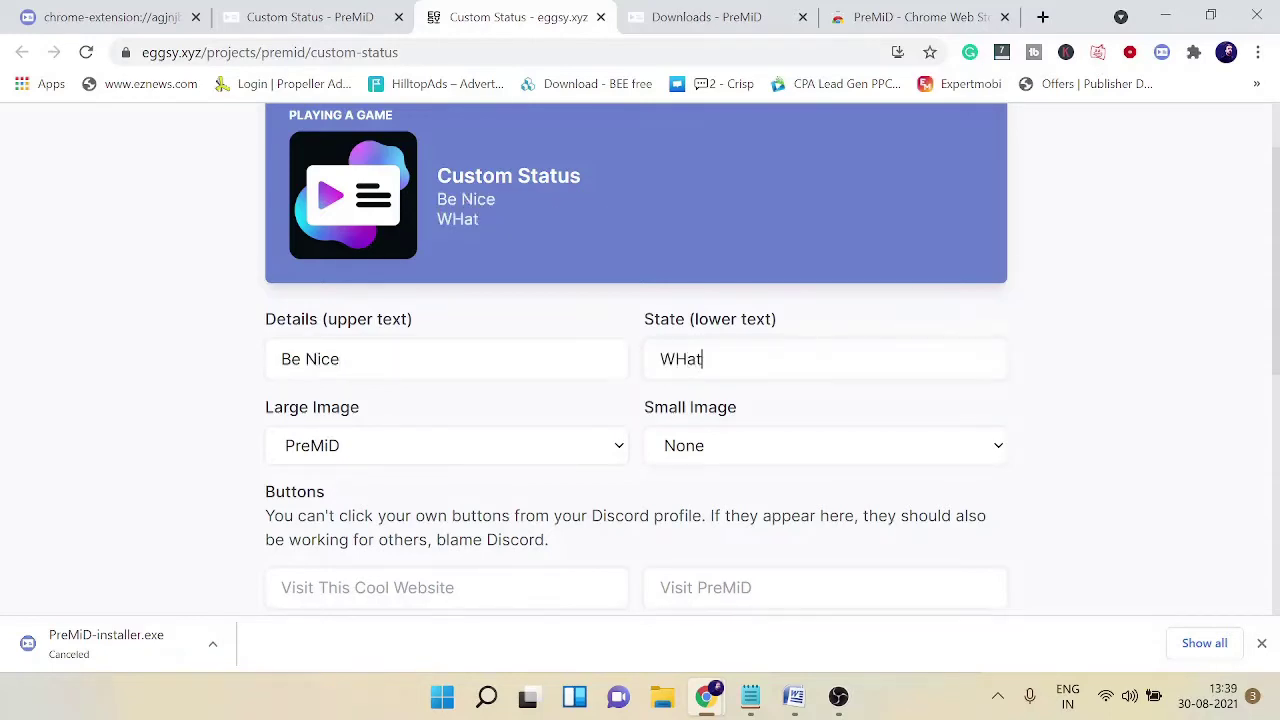
text(s up)
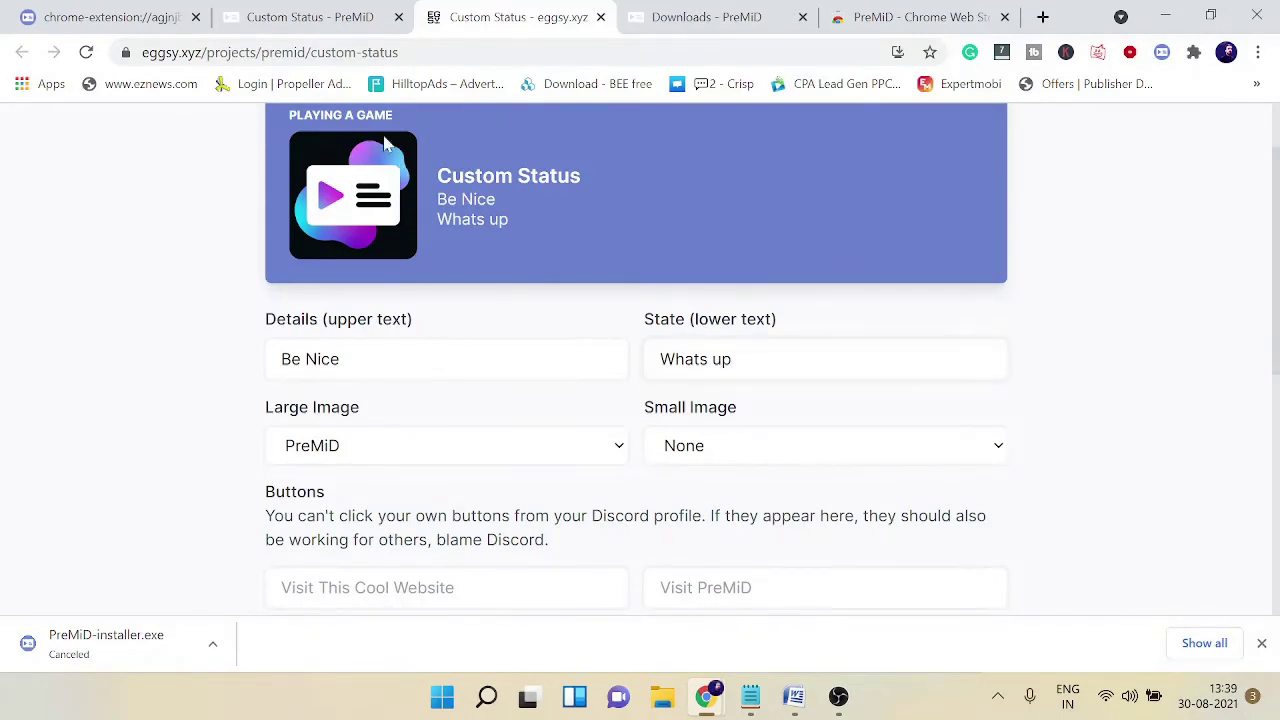
Step: Pick YouTube for the Large Image and Discord (Brand) for the Small Image
click(414, 446)
scroll(397, 345, down, 5)
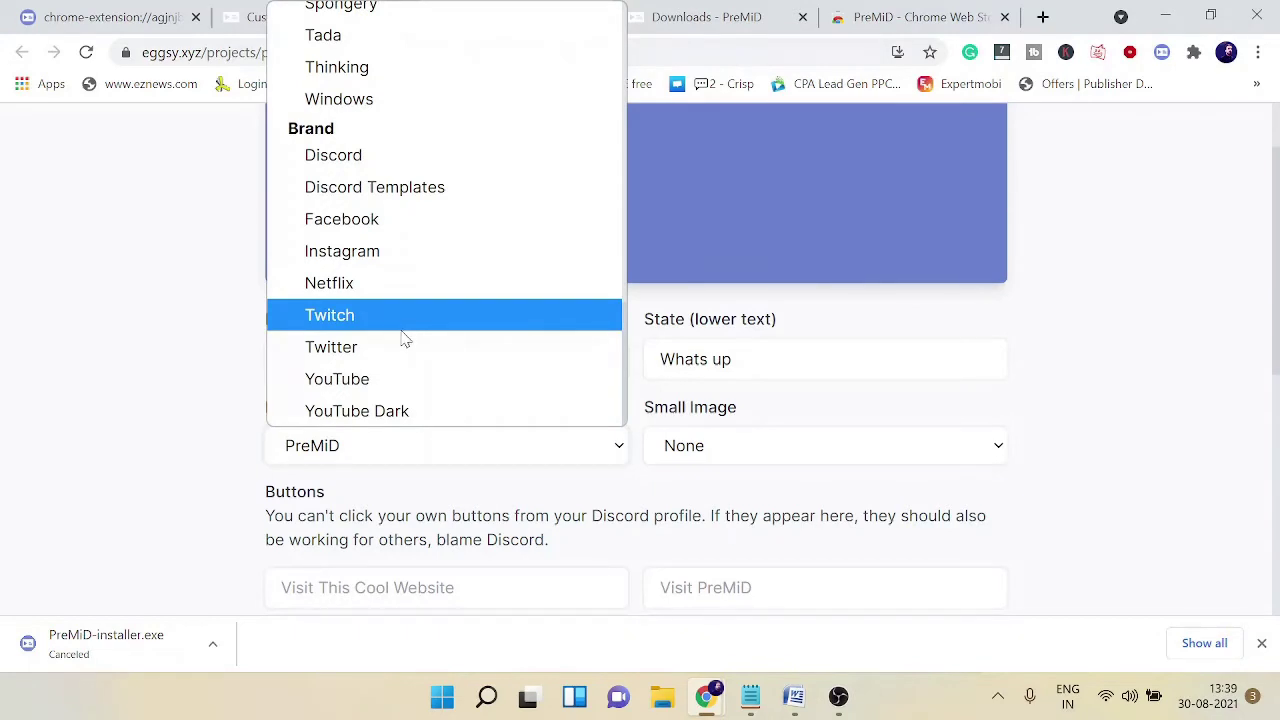
click(355, 387)
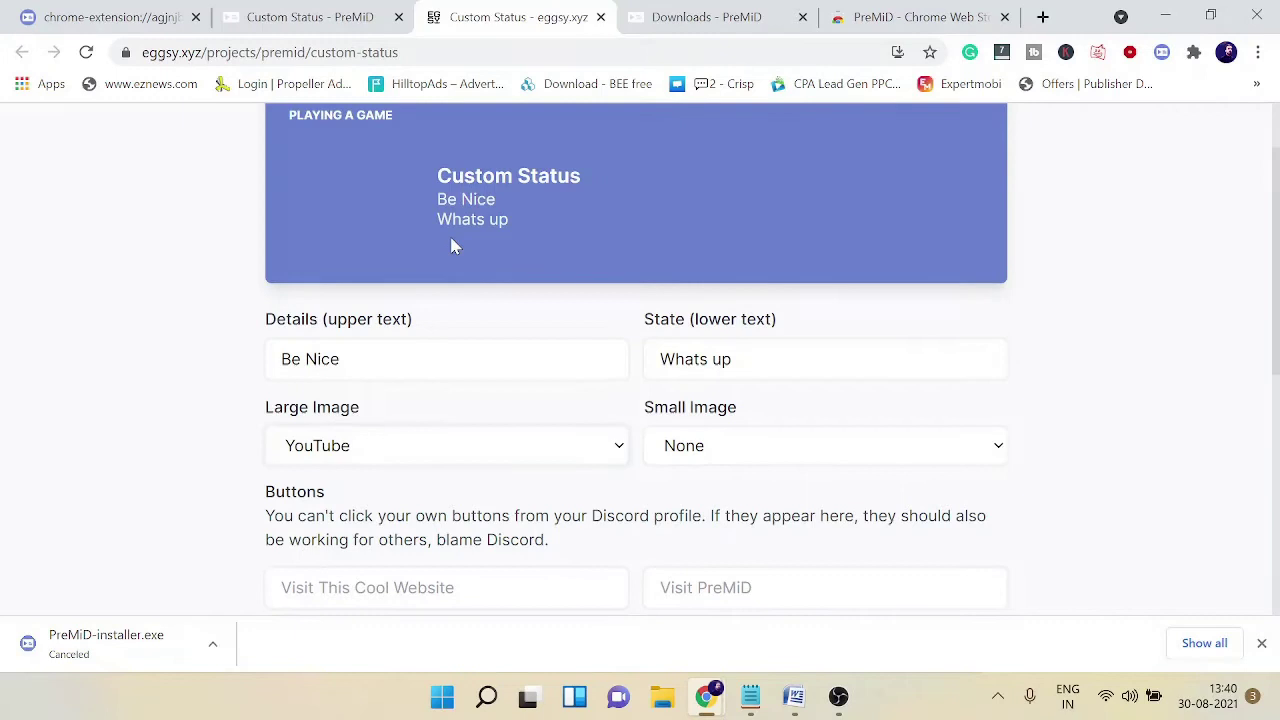
click(758, 460)
scroll(820, 295, down, 6)
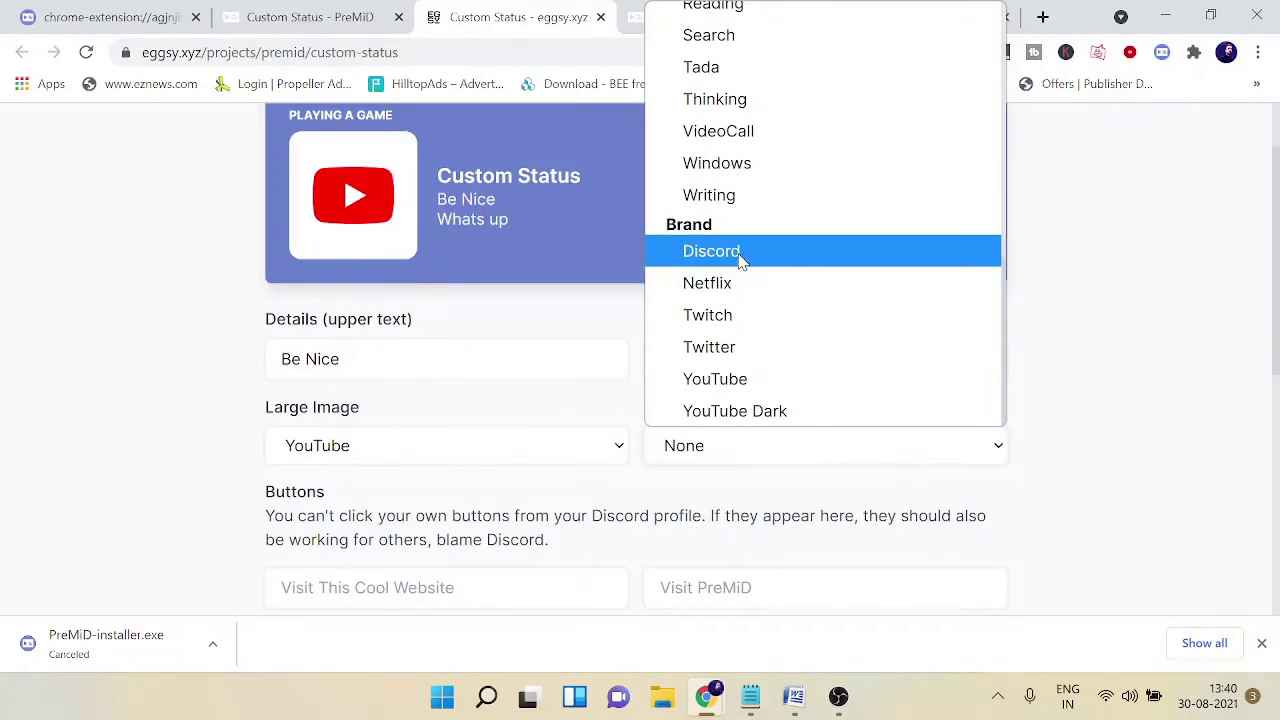
click(743, 251)
mouse_move(406, 251)
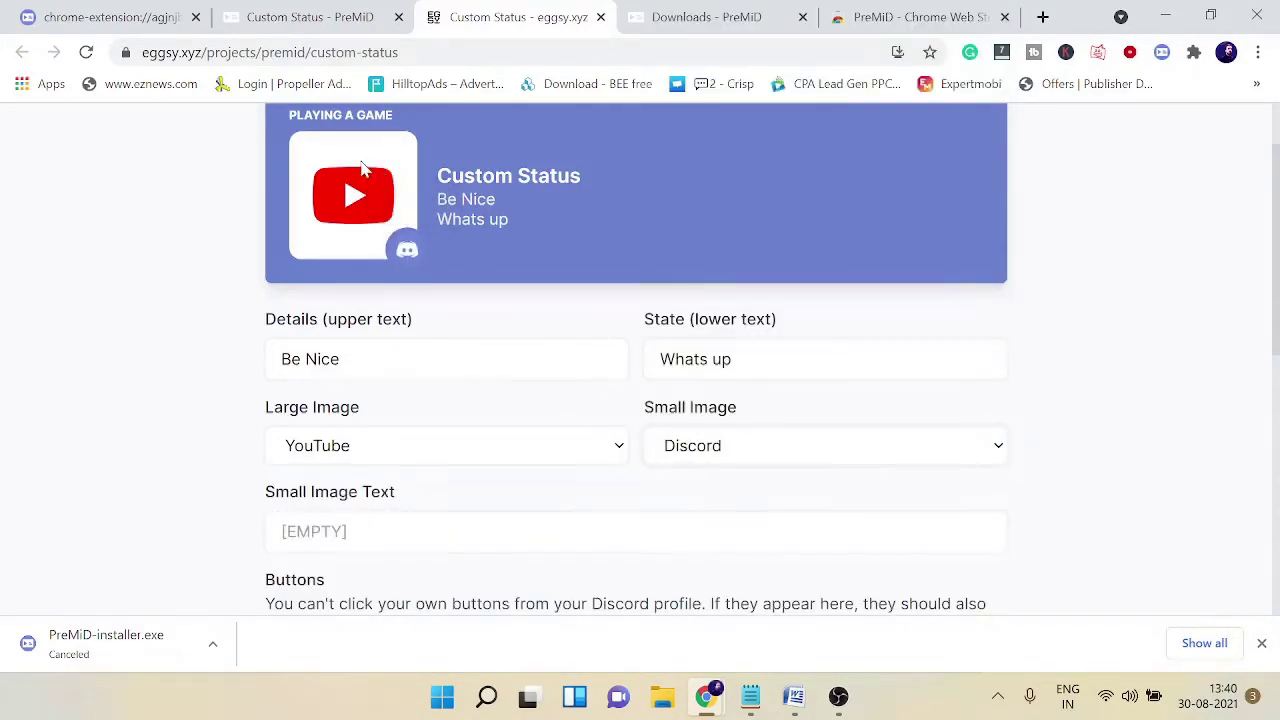
scroll(366, 360, down, 2)
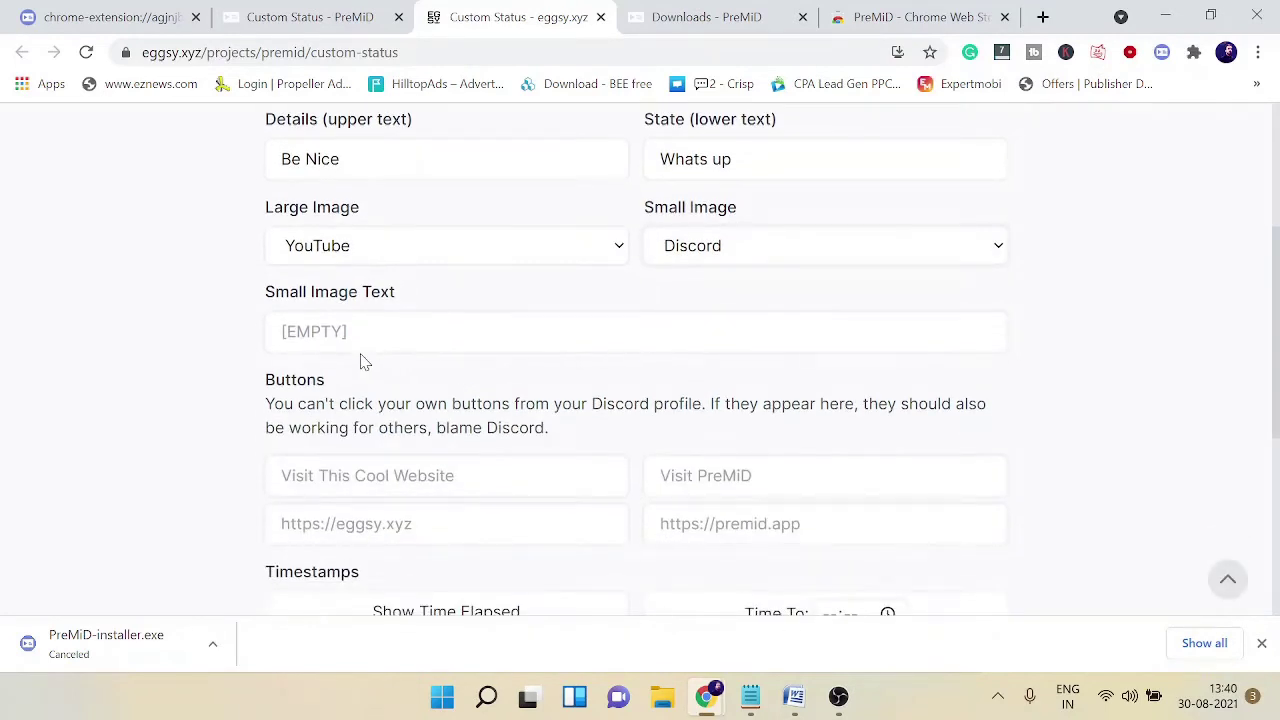
Step: Enter 'My Discord Server' and 'SUBSCRIBE My YouTube Channel' as the two button labels
scroll(380, 358, down, 2)
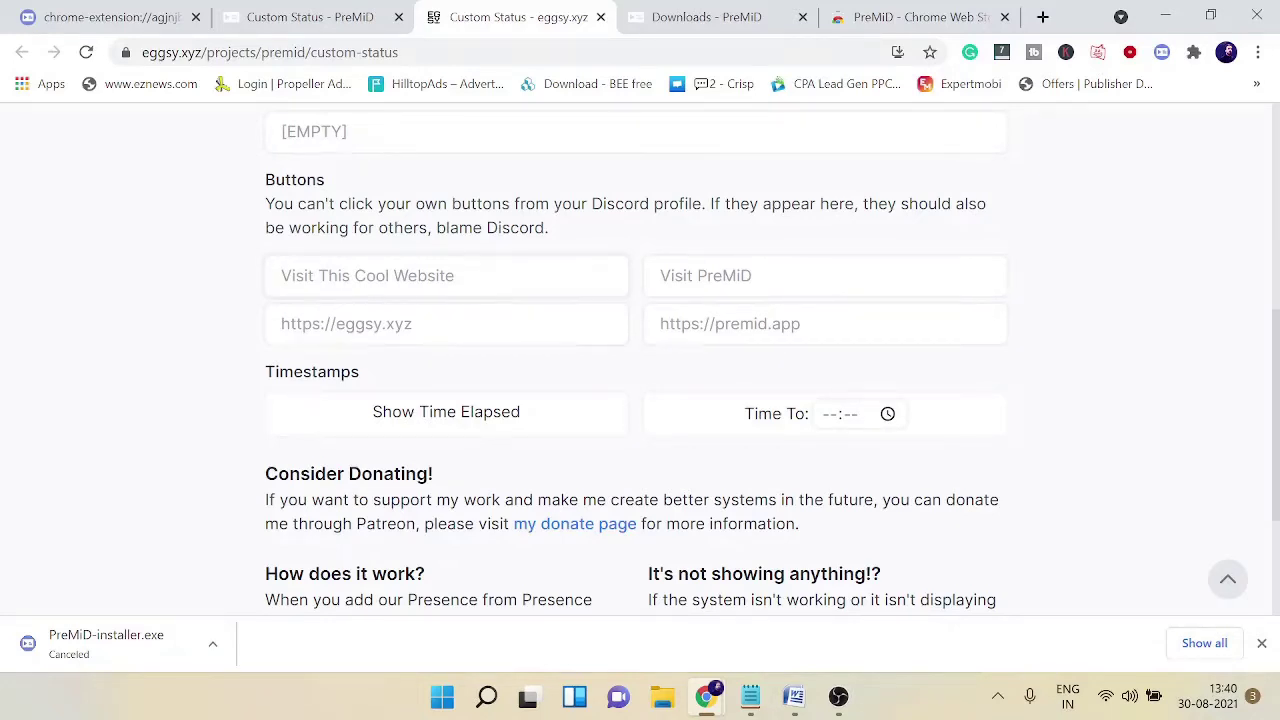
text(My Discord)
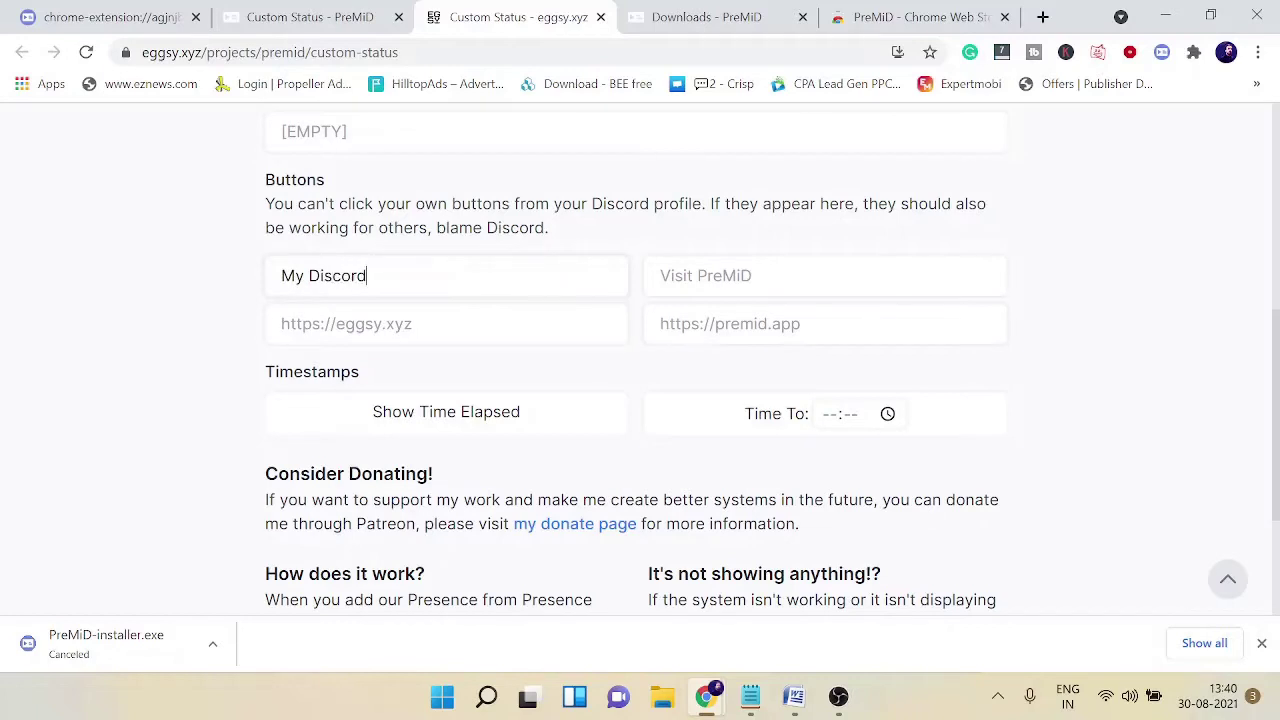
text( ServerSU)
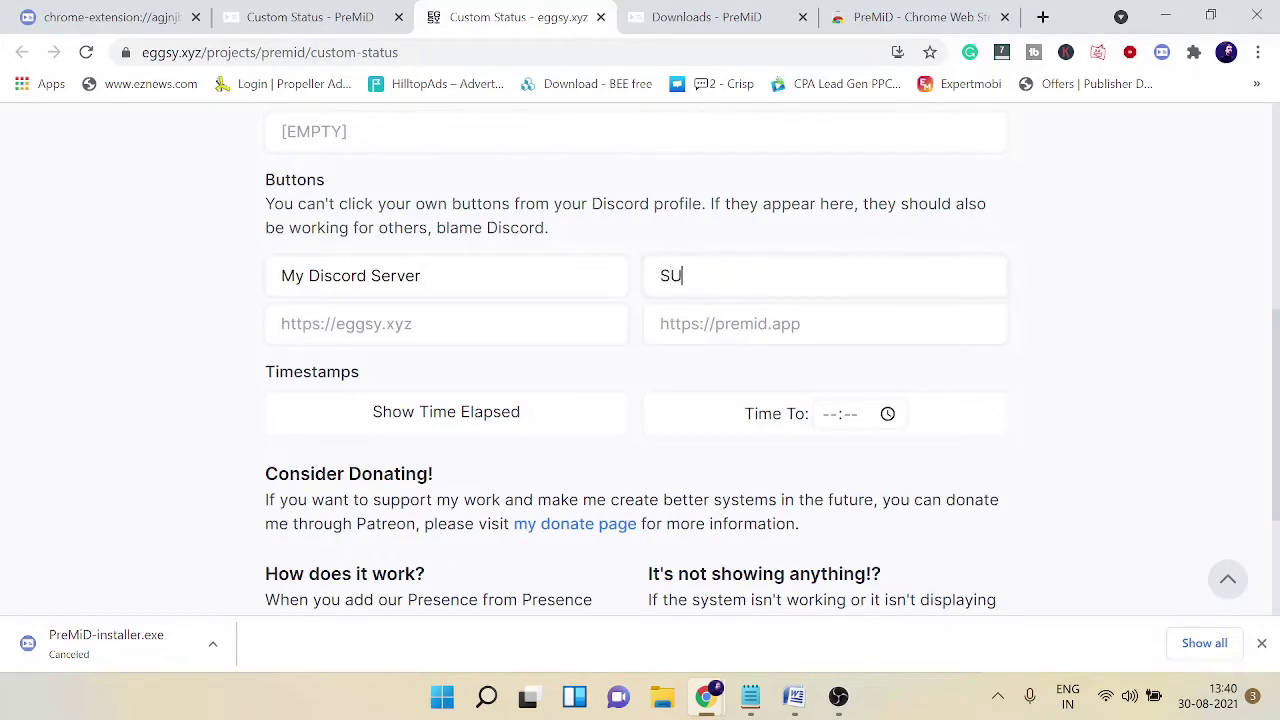
text(BSCRIBE Y)
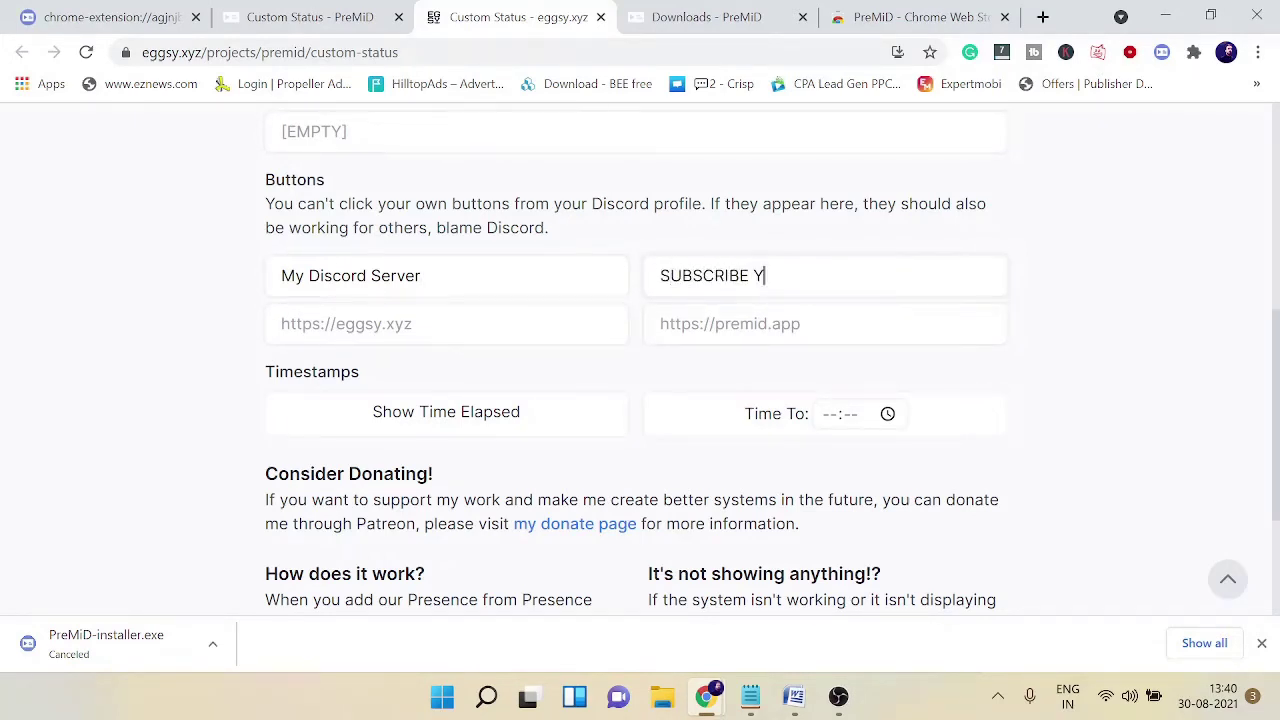
key(BackSpace)
text(My YouTube Channel)
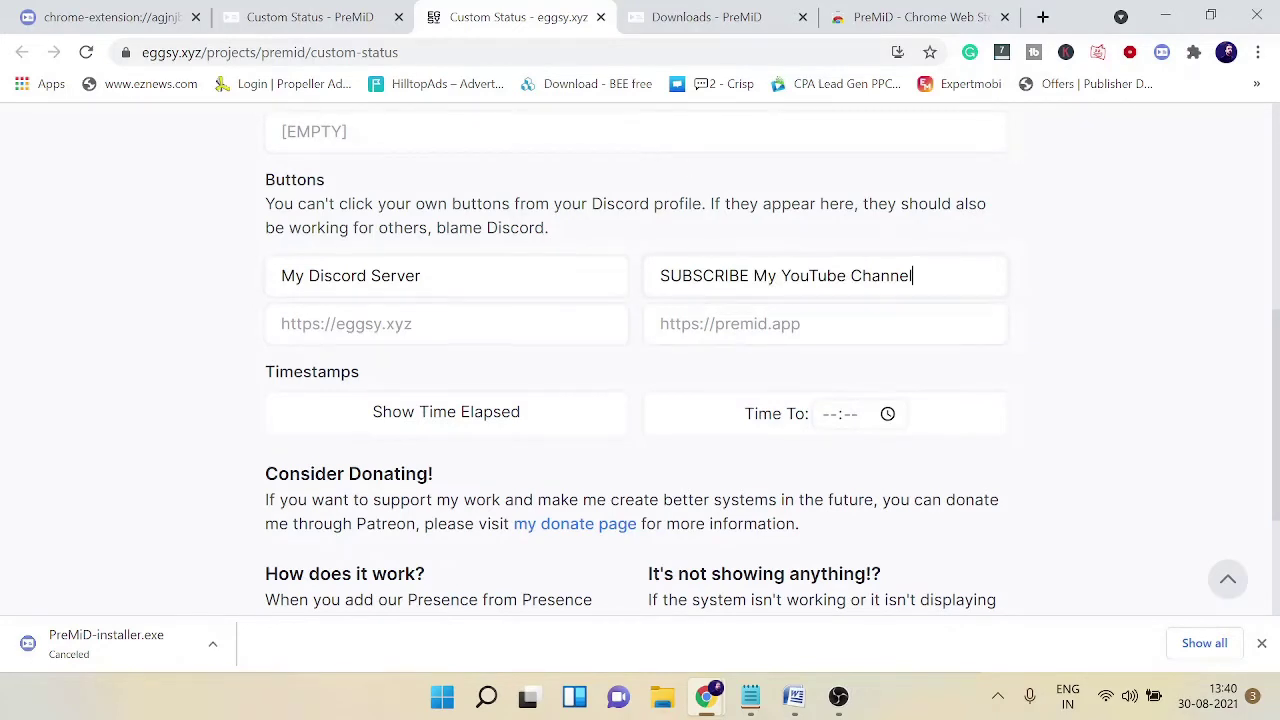
key(ctrl+Left)
key(ctrl+Left)
key(ctrl+Left)
key(Left)
key(shift+Left)
key(shift+Left)
key(shift+Left)
key(shift+Left)
key(shift+Left)
key(shift+Left)
key(shift+Left)
key(shift+Left)
key(shift+Left)
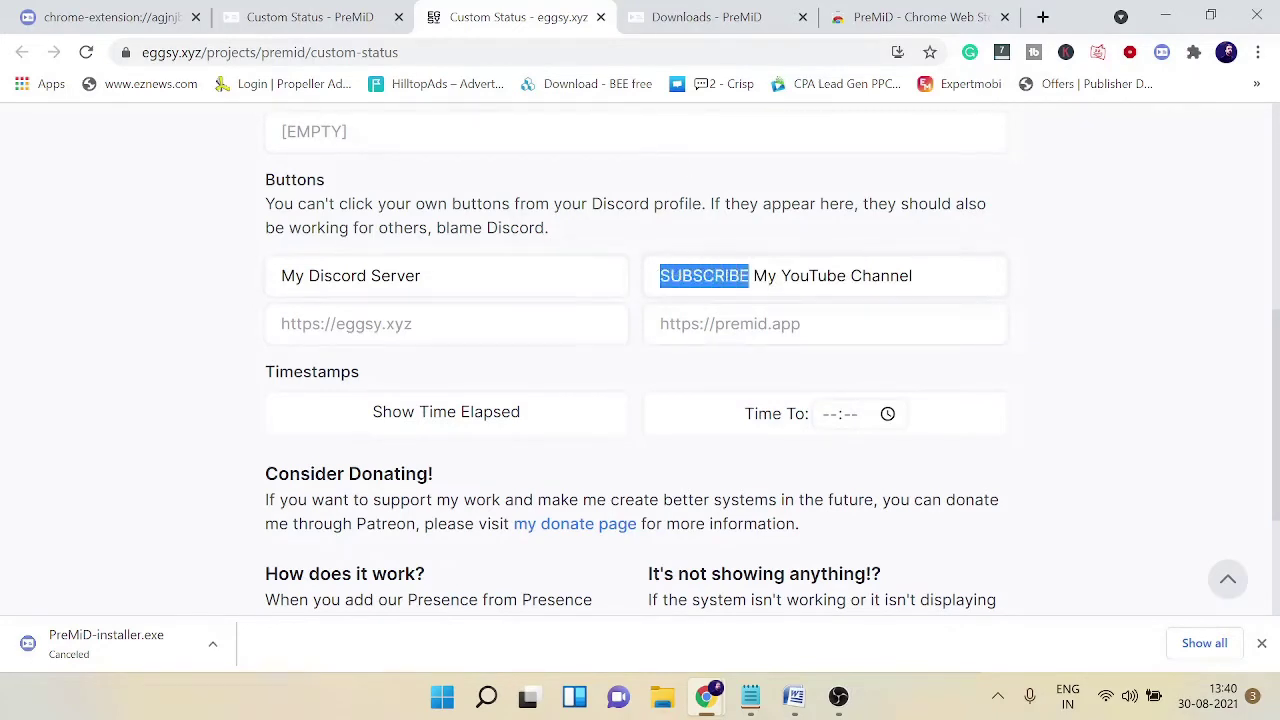
key(End)
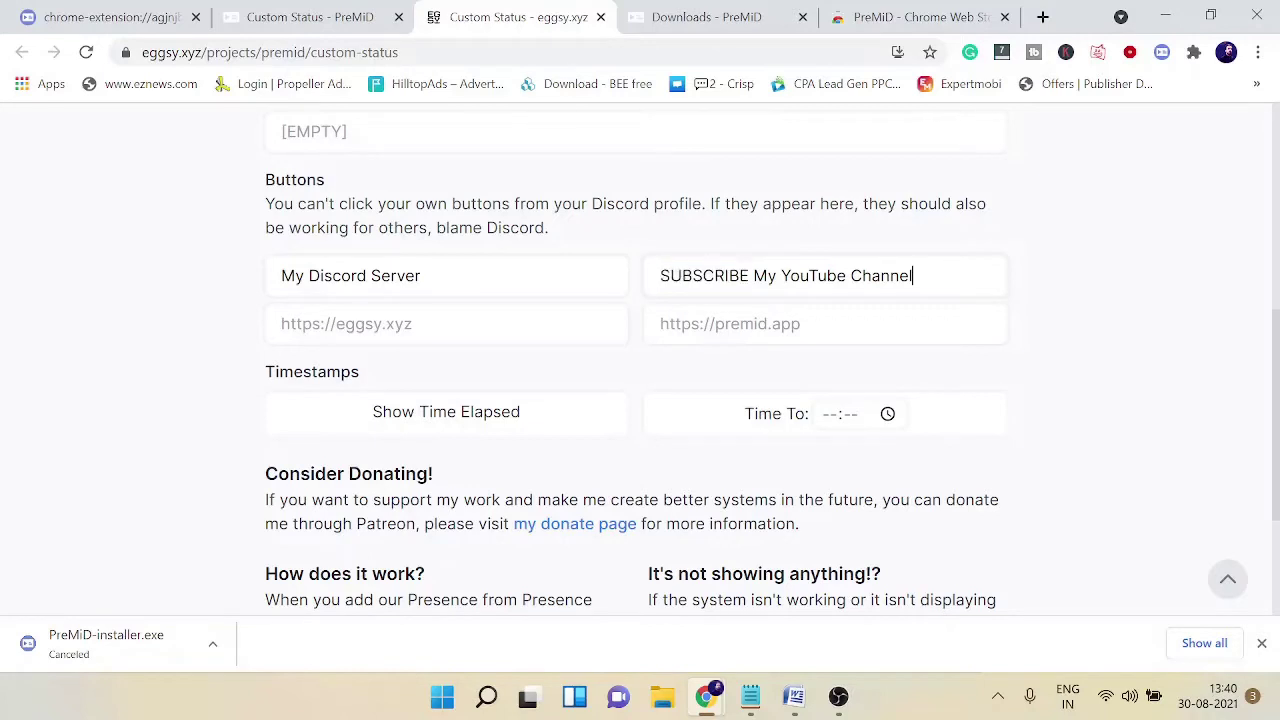
key(ctrl+shift+Left)
key(ctrl+shift+Left)
key(ctrl+shift+Left)
key(ctrl+shift+Left)
click(666, 308)
drag(750, 277, 645, 283)
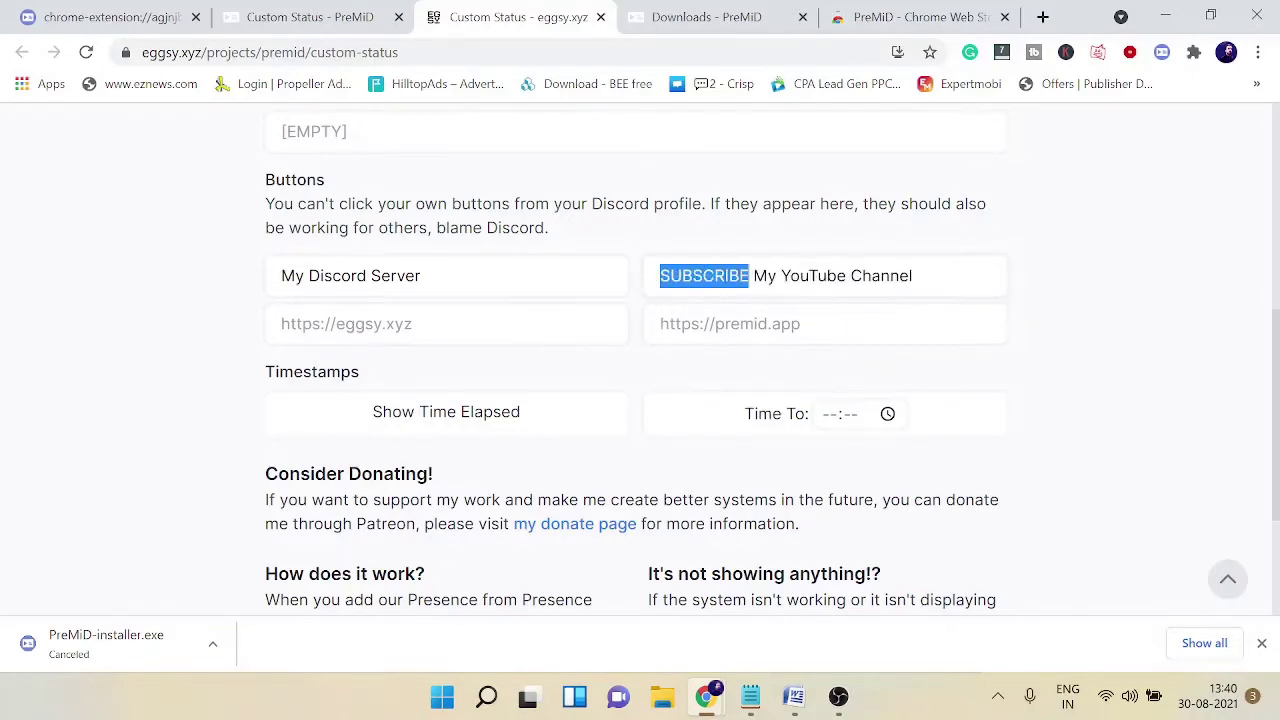
click(340, 324)
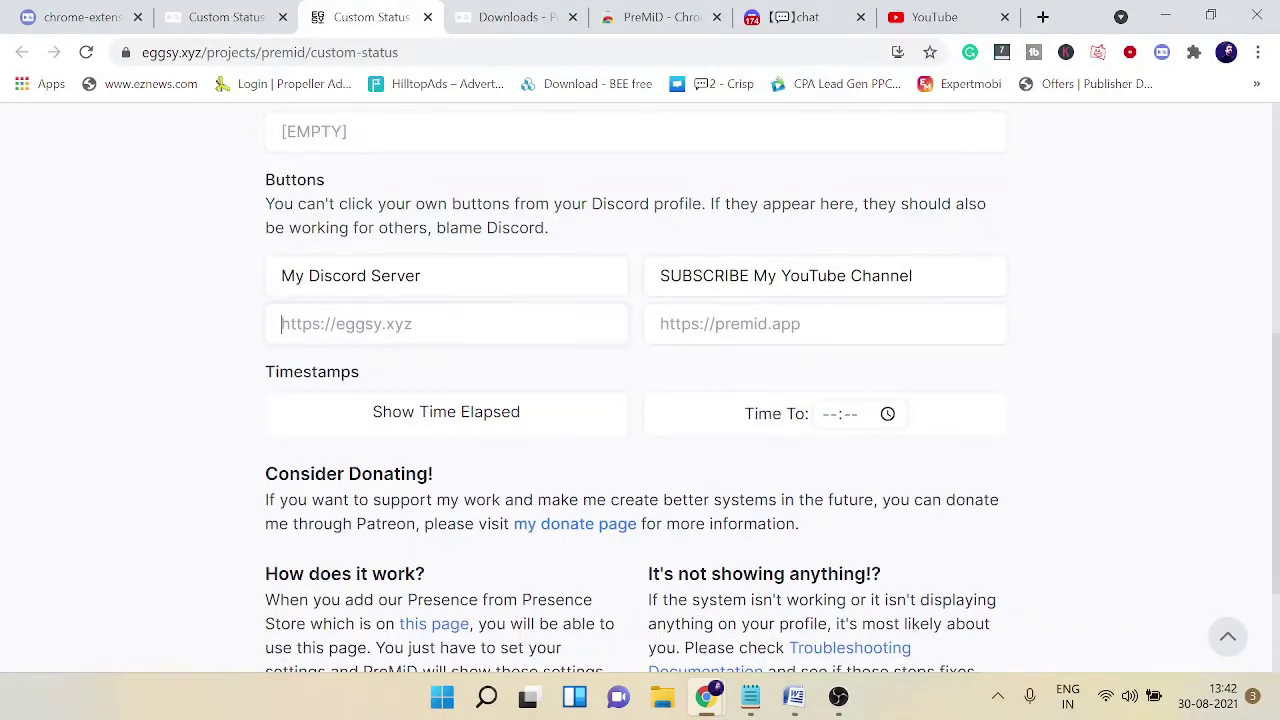
Step: Paste the Discord server invite and YouTube channel links into the two button URL fields
text(https://discord.gg/VZzjxyP8rH)
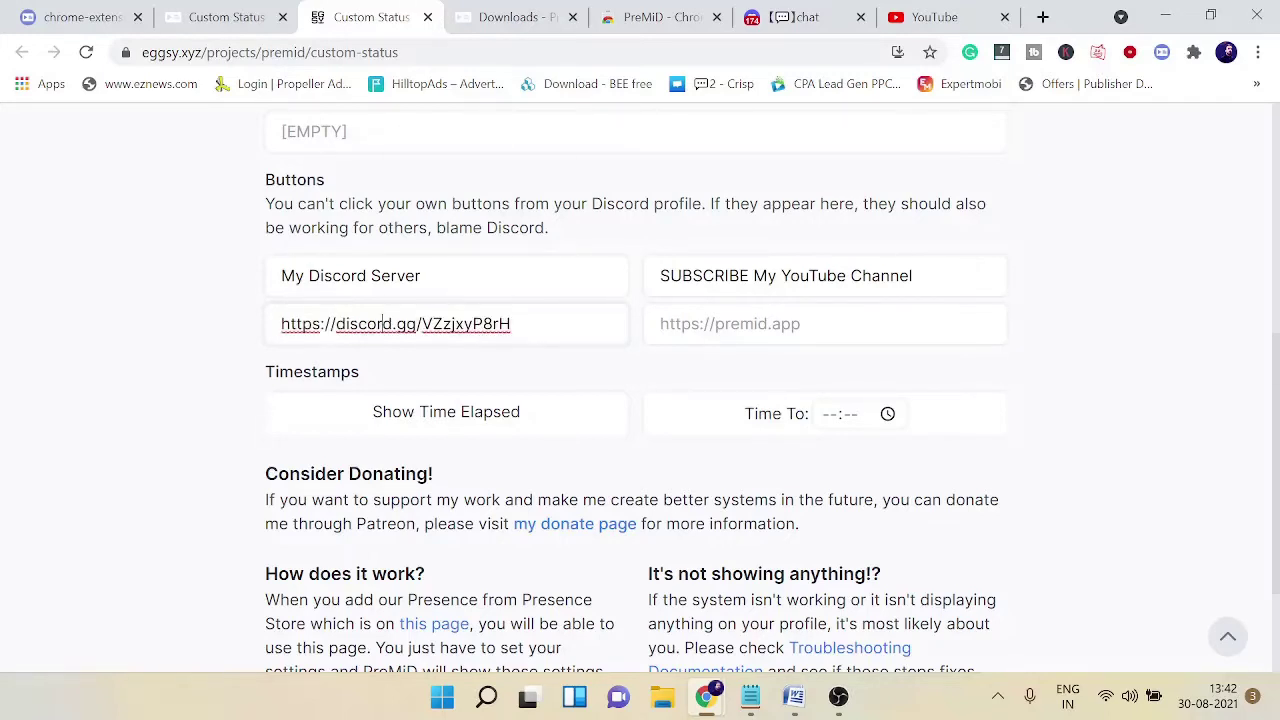
click(662, 324)
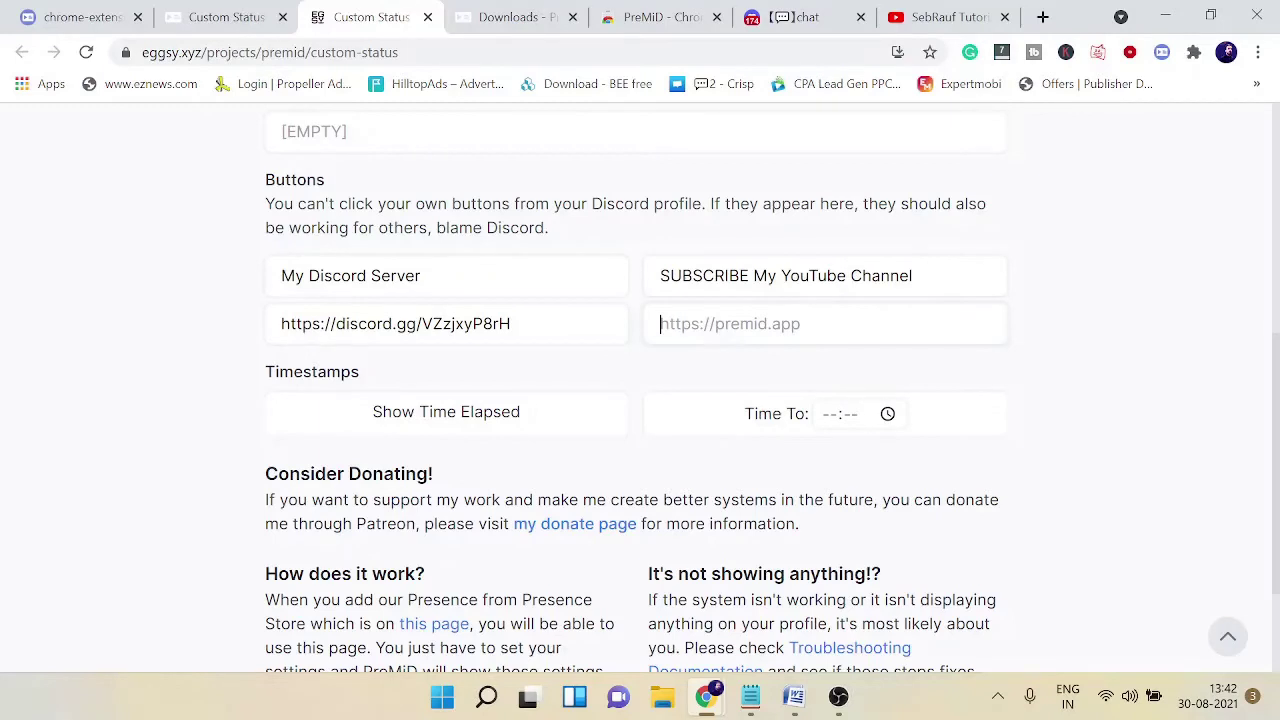
text(https://www.youtube.com/c/SebRaufTutorials/videos)
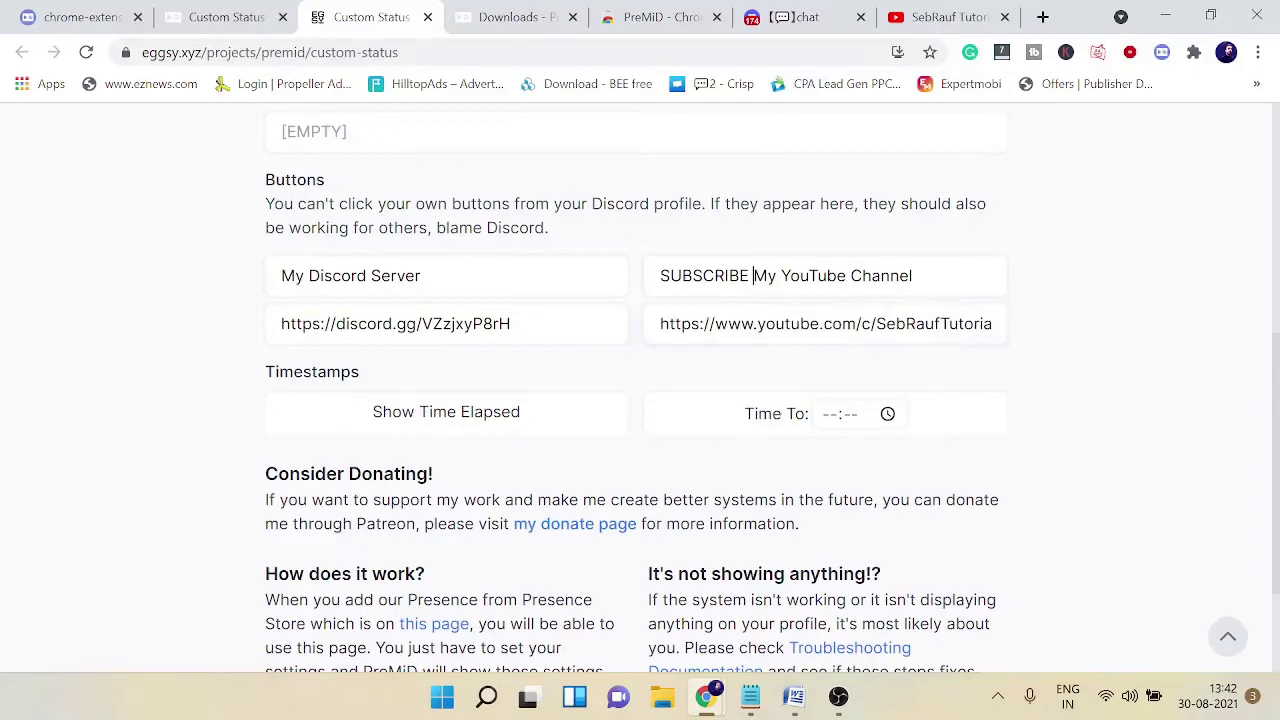
Step: Shorten the second button label to 'SUBSCRIBE' and turn on Show Time Elapsed
drag(752, 276, 913, 276)
key(BackSpace)
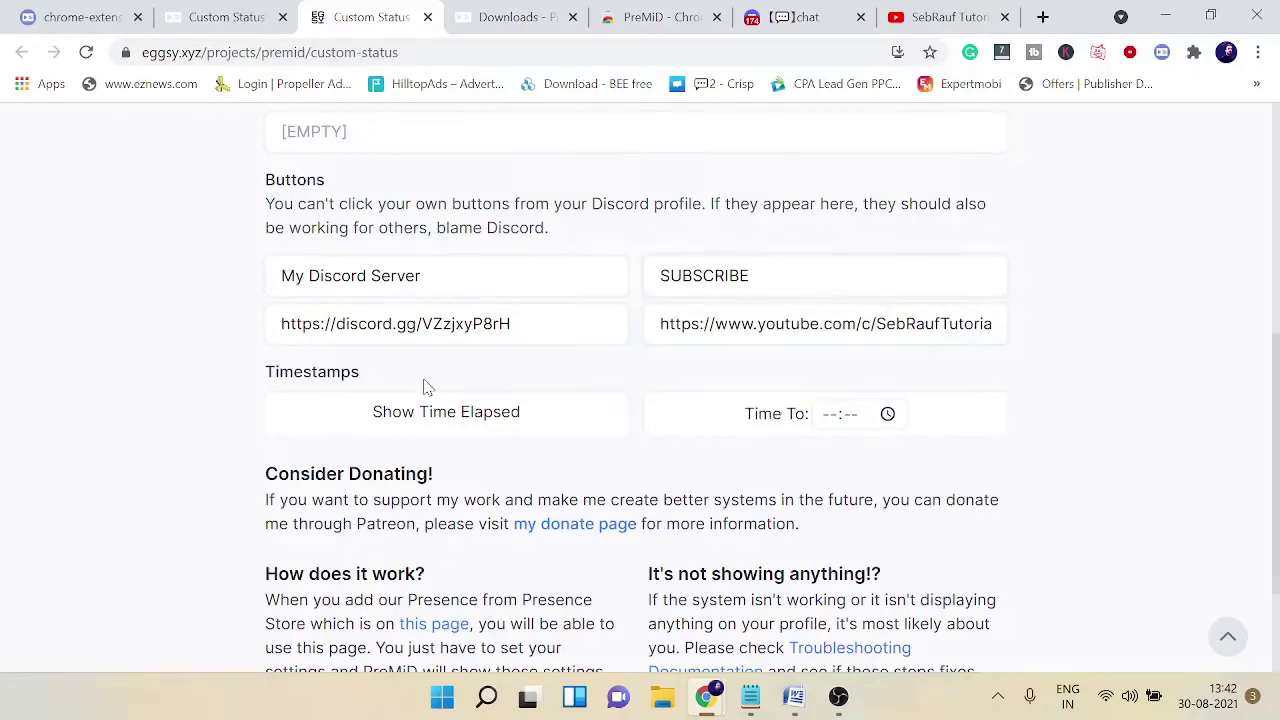
scroll(430, 385, down, 1)
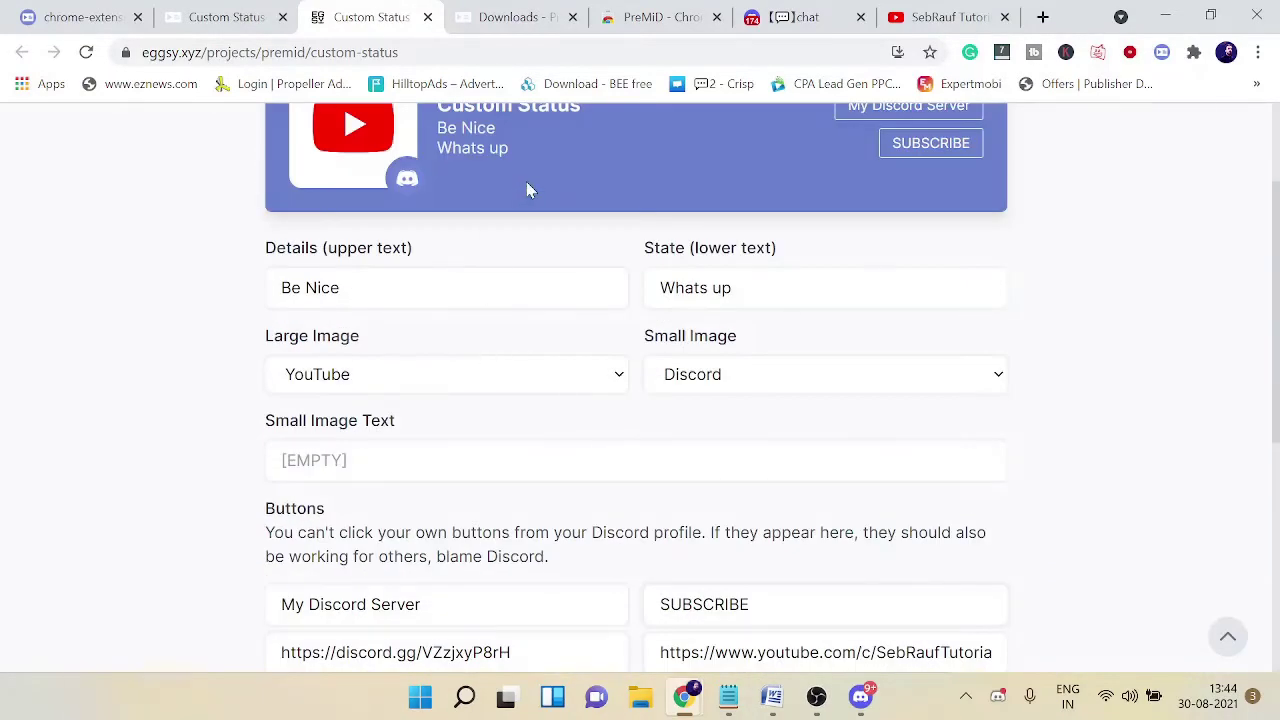
scroll(486, 400, down, 4)
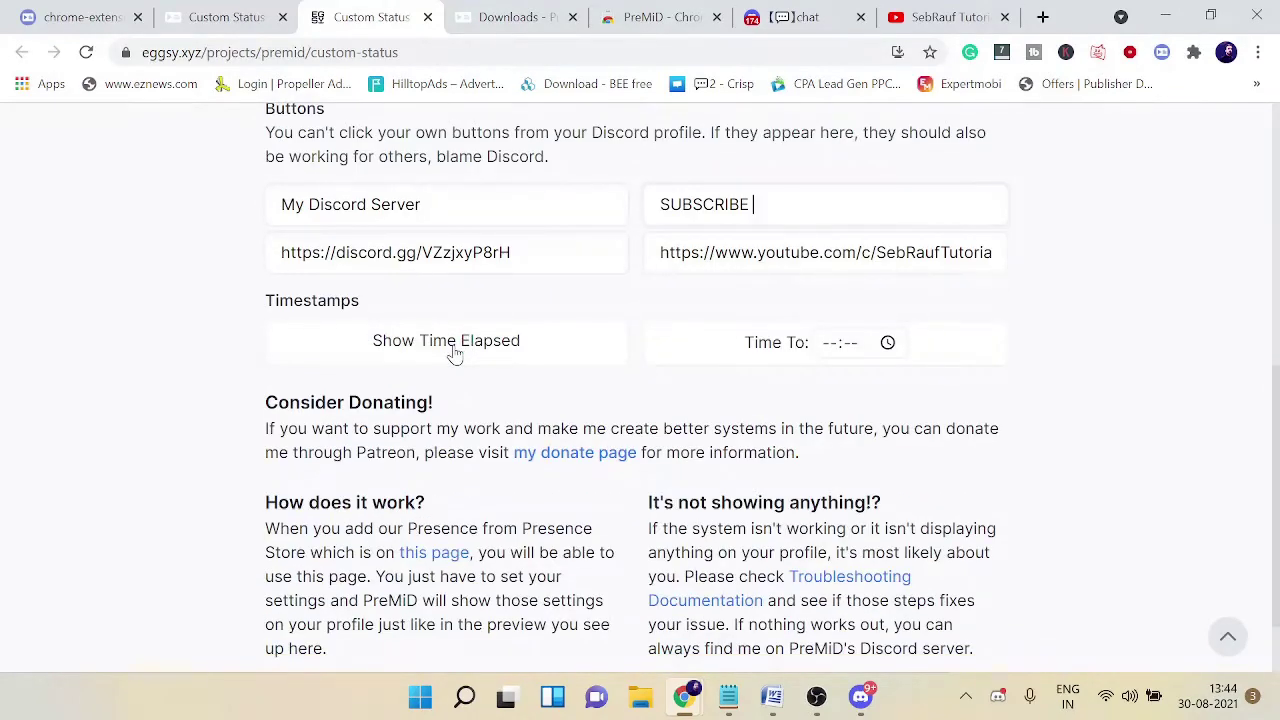
click(455, 355)
scroll(574, 300, up, 2)
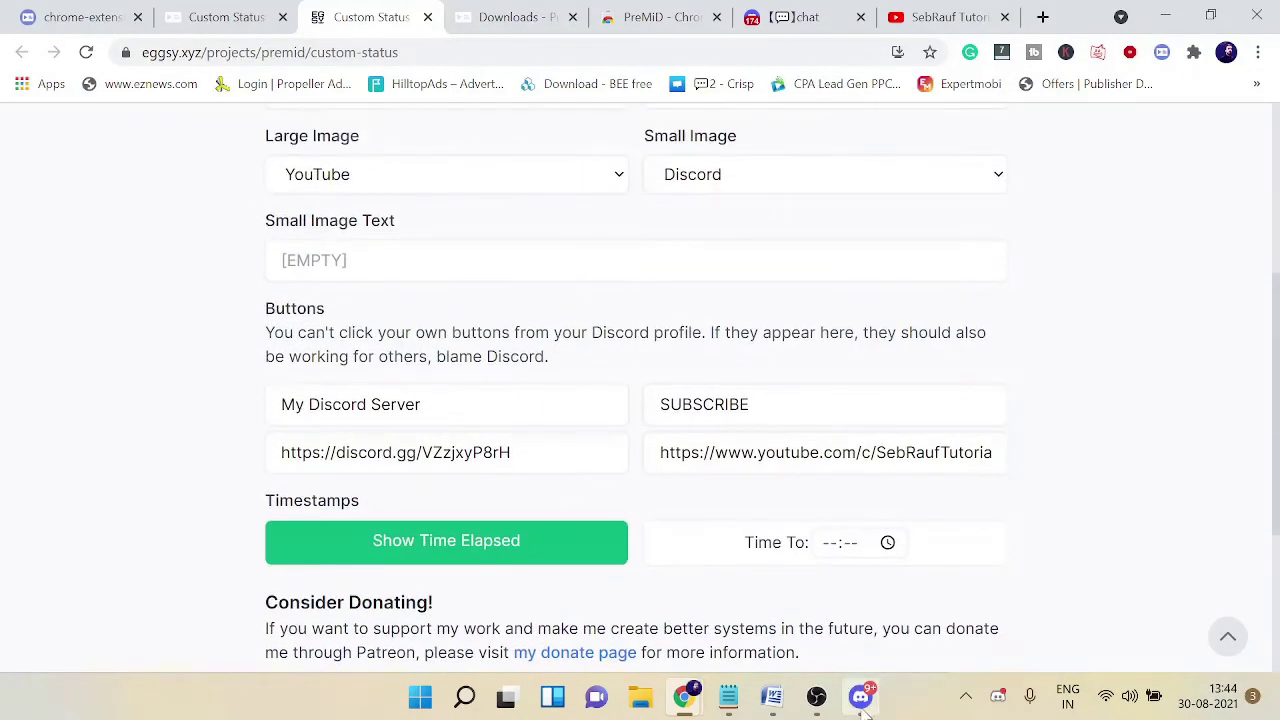
click(864, 706)
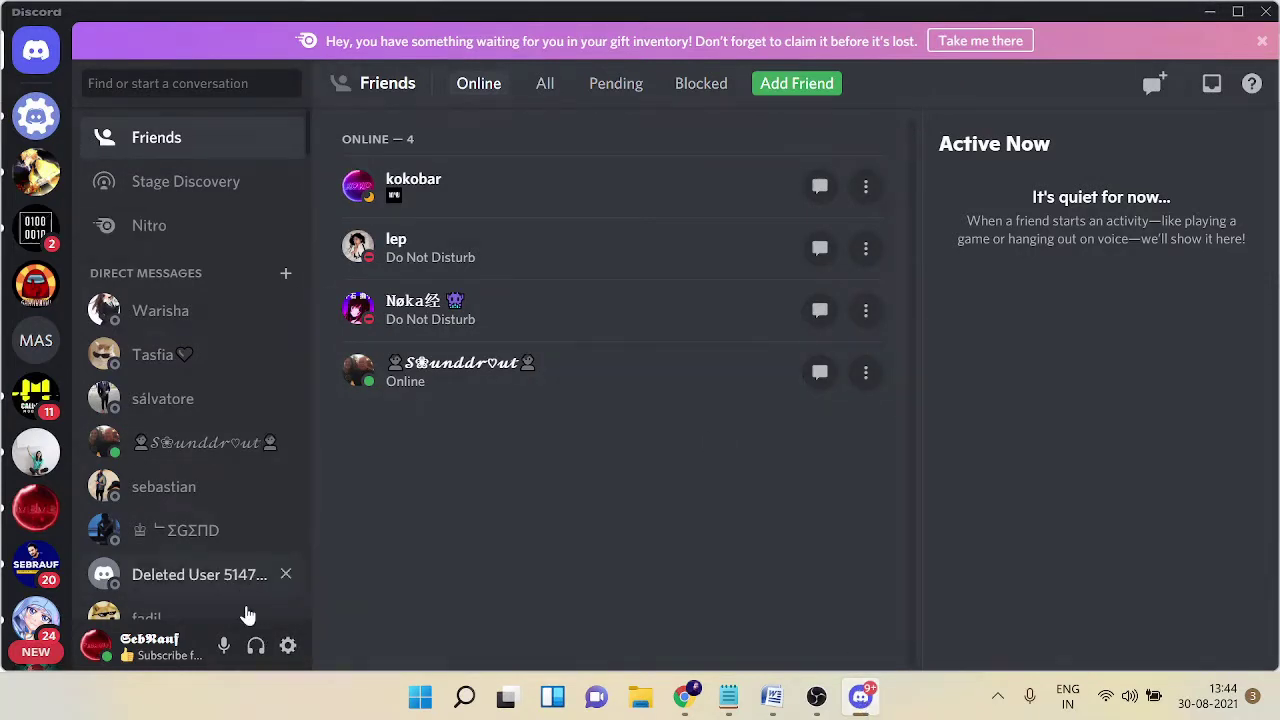
Step: Check the Custom Status on your profile in your server and follow its My Discord Server link
click(36, 570)
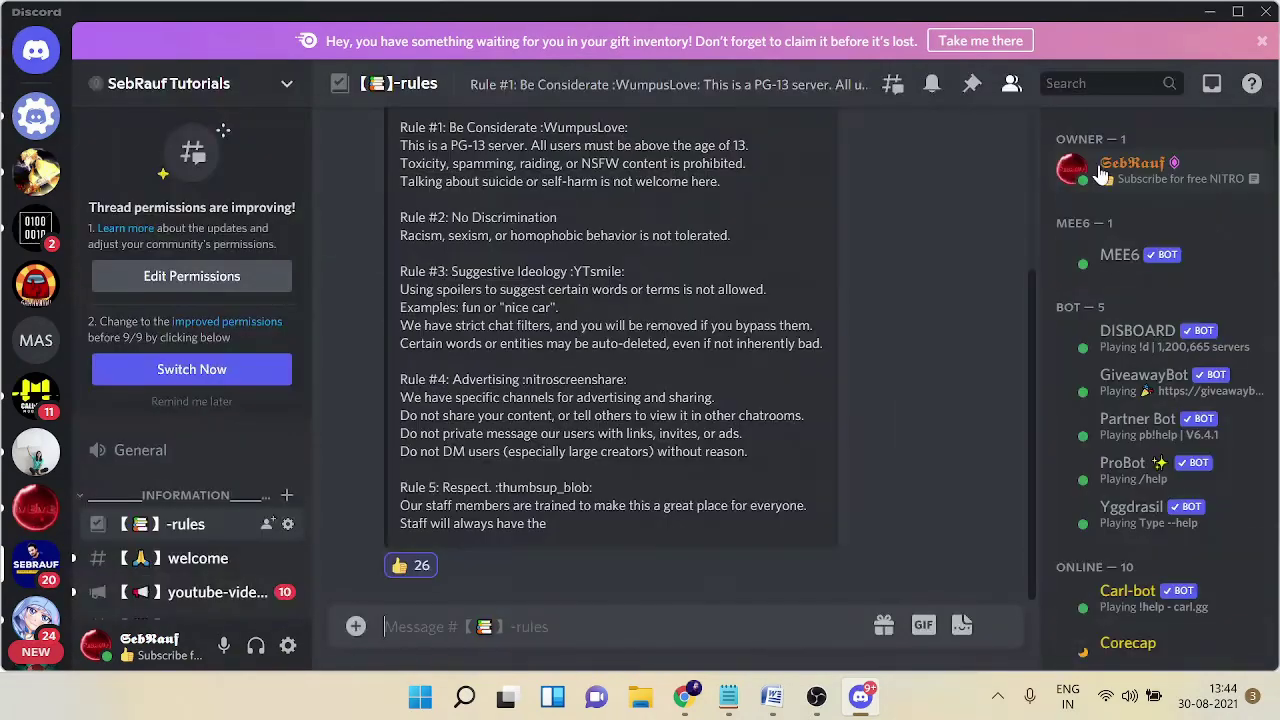
click(1080, 173)
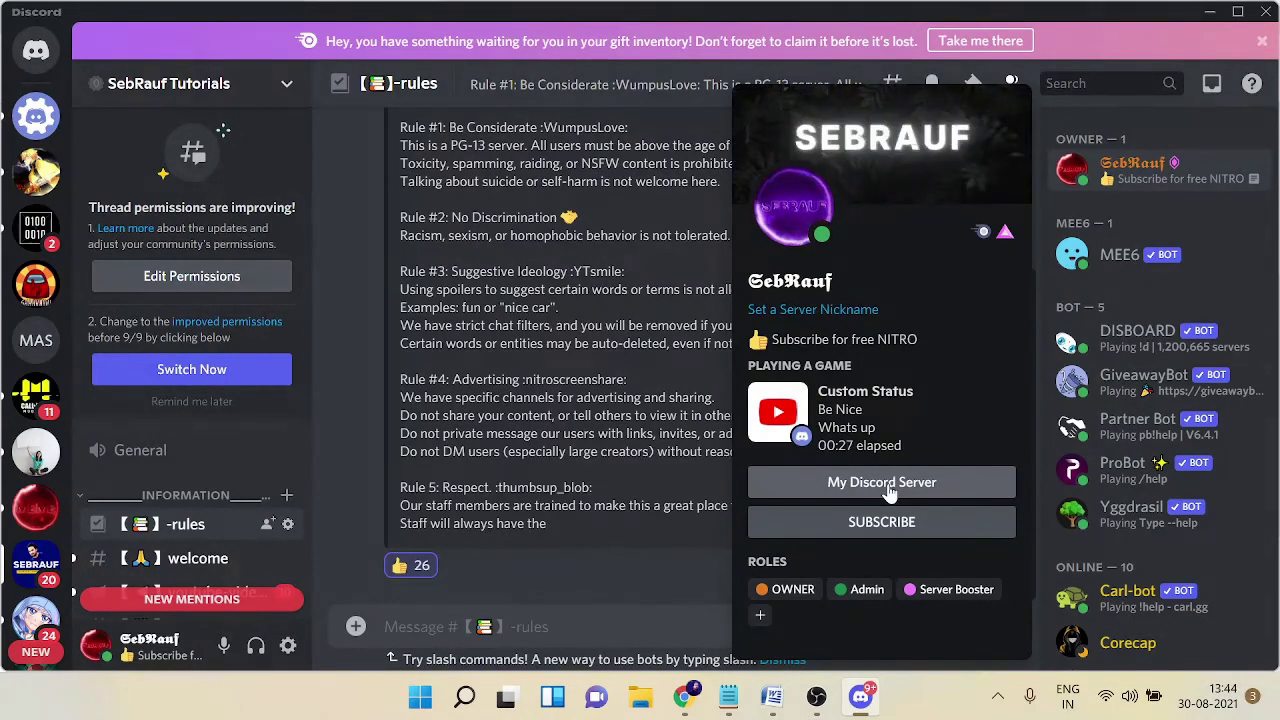
click(889, 484)
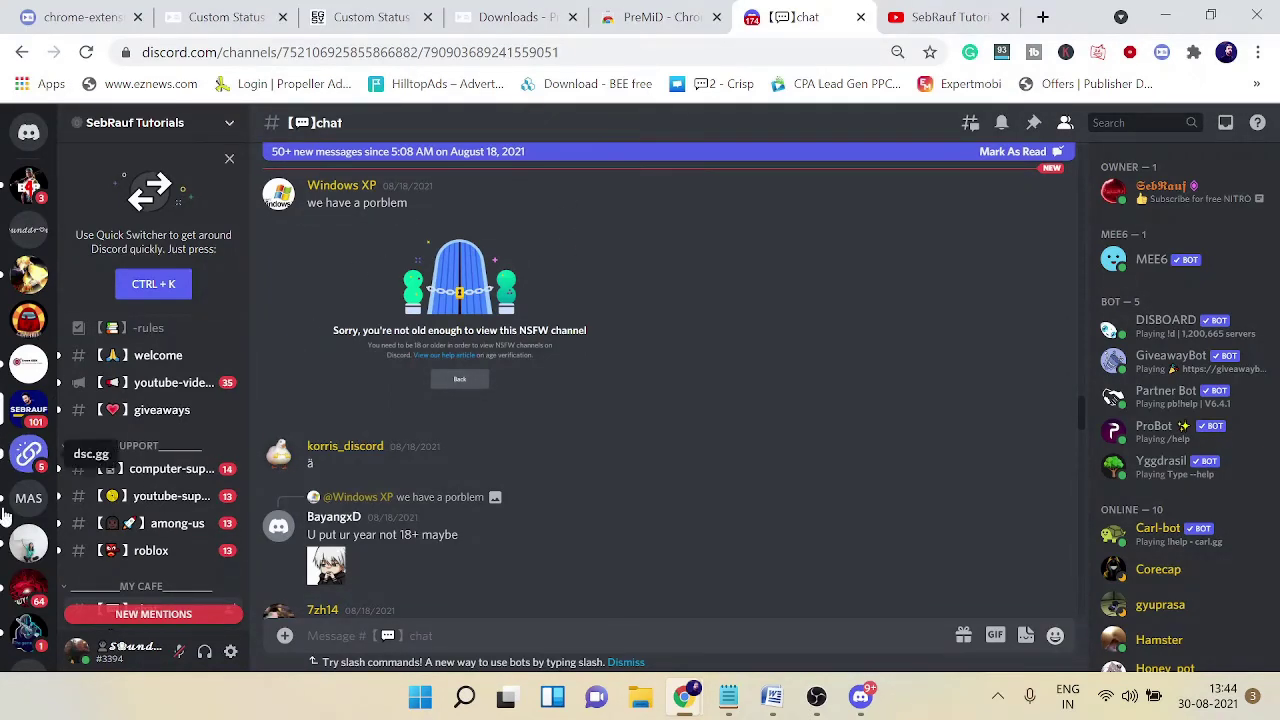
Step: Reopen your profile and try the status's SUBSCRIBE button, reviewing the Hold Up link confirmation
click(27, 414)
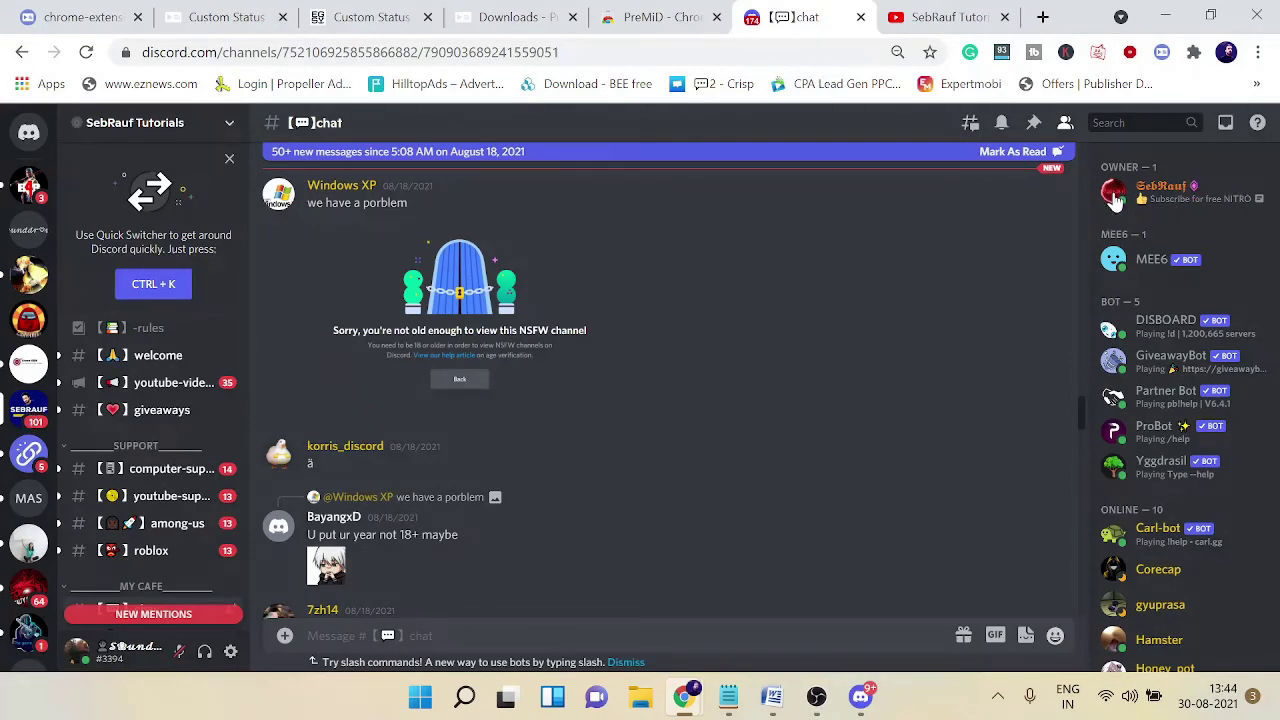
click(1115, 198)
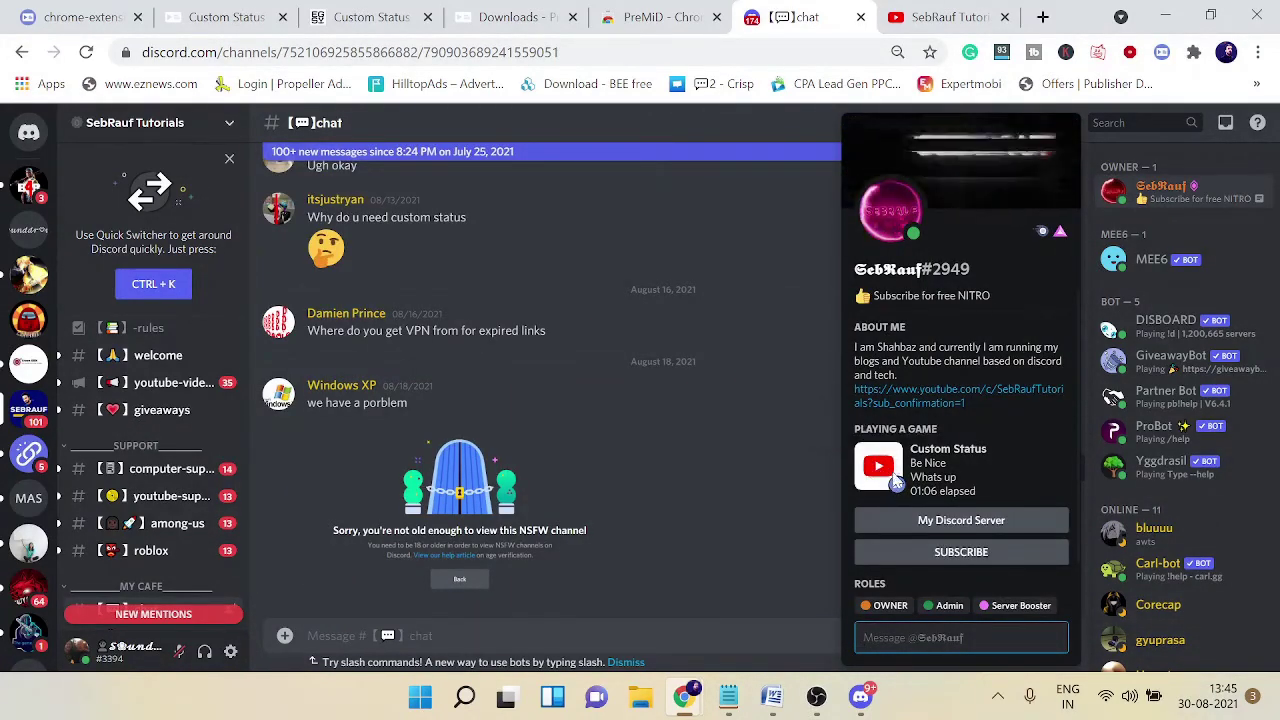
click(958, 556)
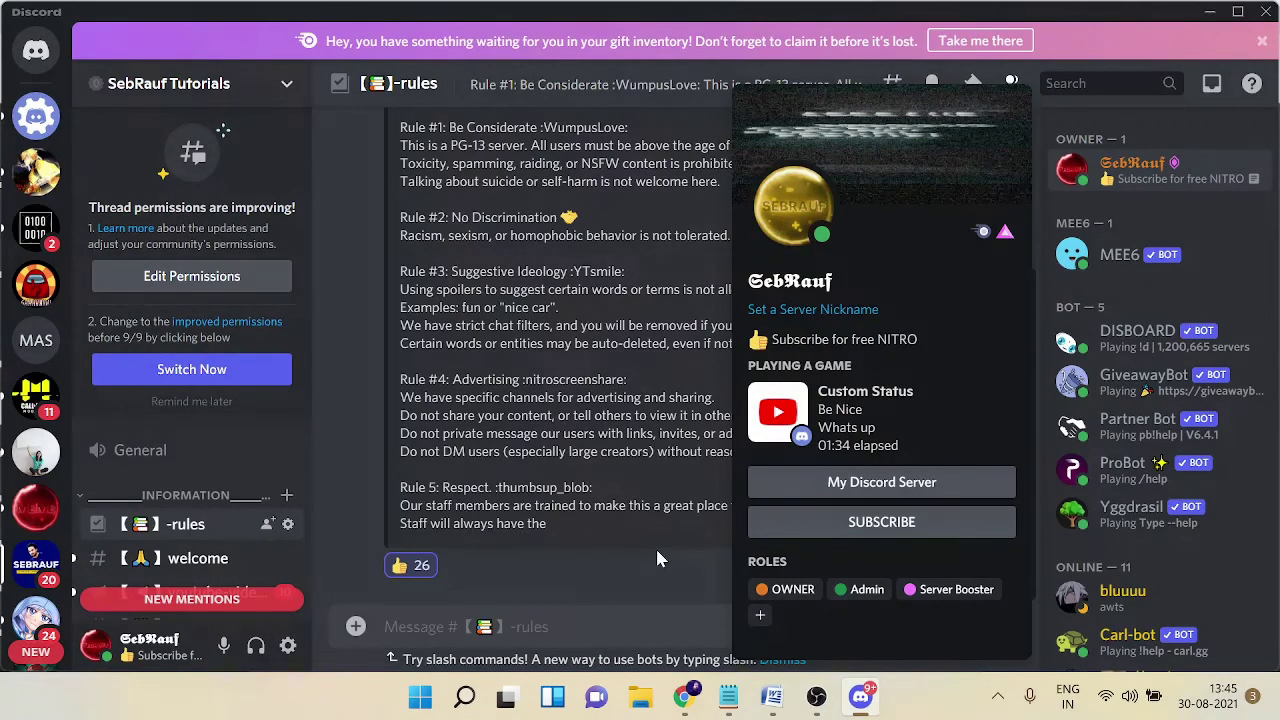
Step: Close the profile card and go to the Activity Status page in Discord's User Settings
click(344, 632)
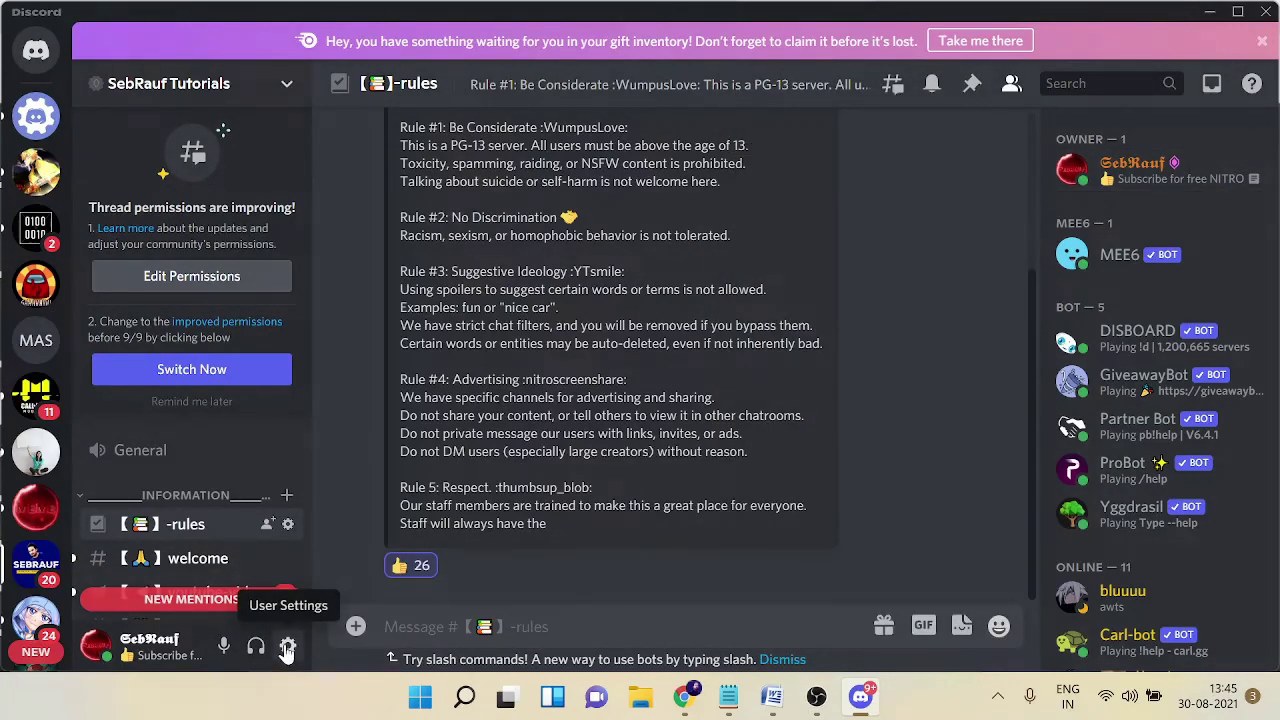
click(287, 645)
scroll(246, 490, down, 5)
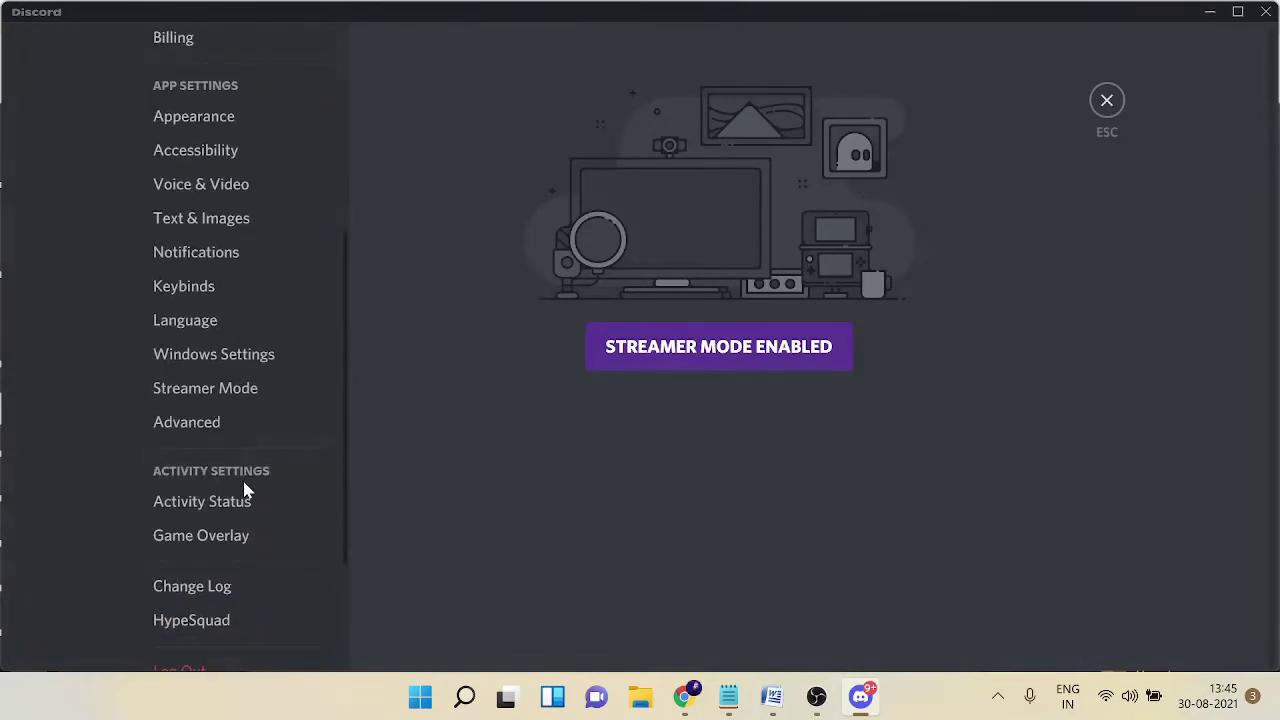
click(209, 550)
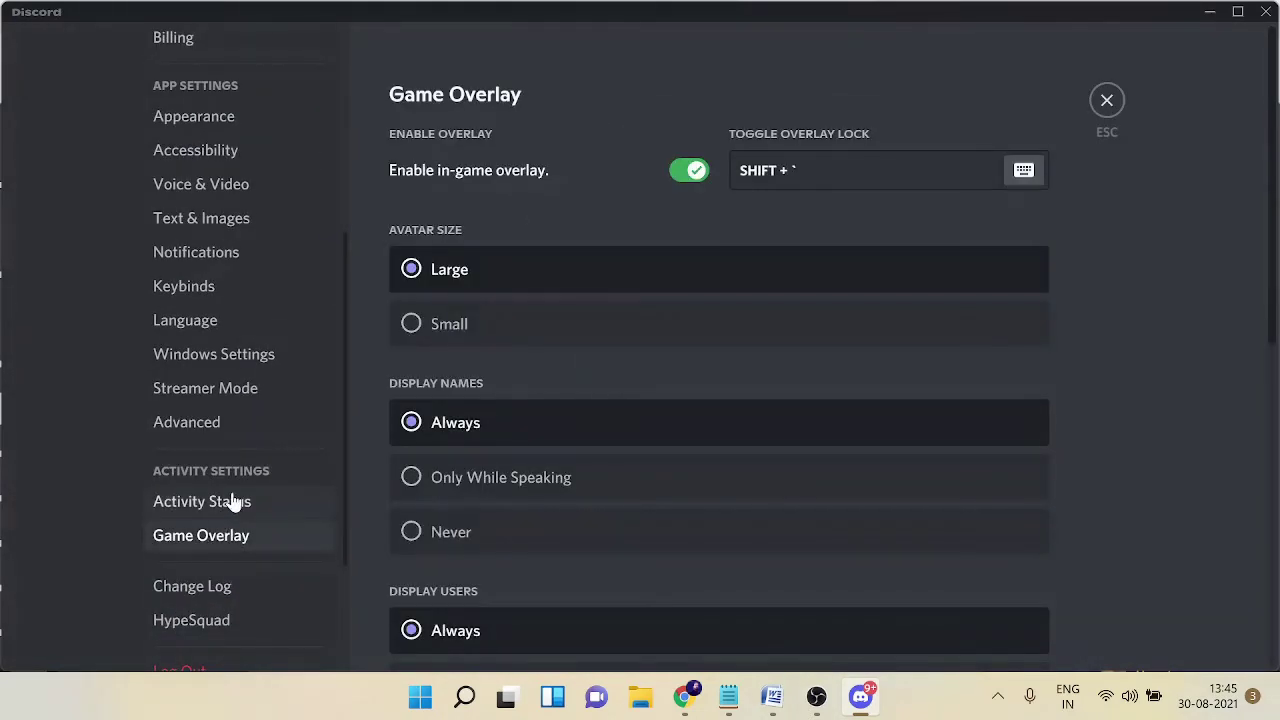
click(233, 501)
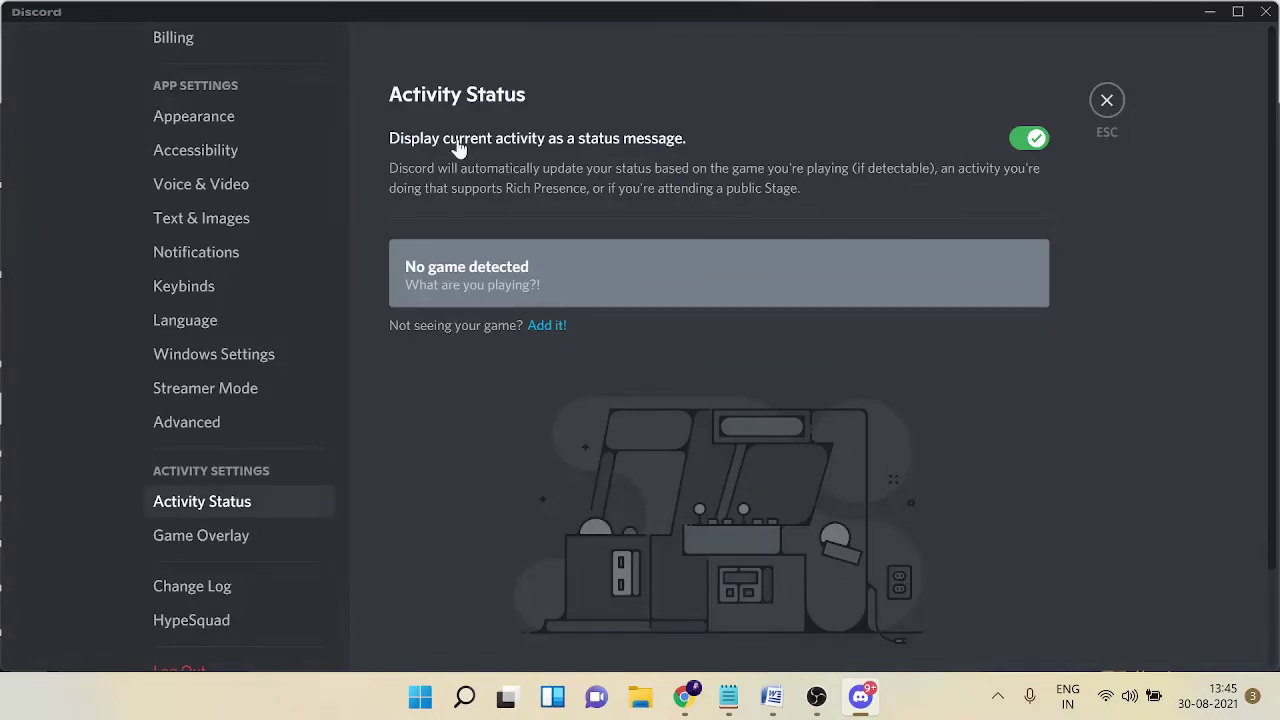